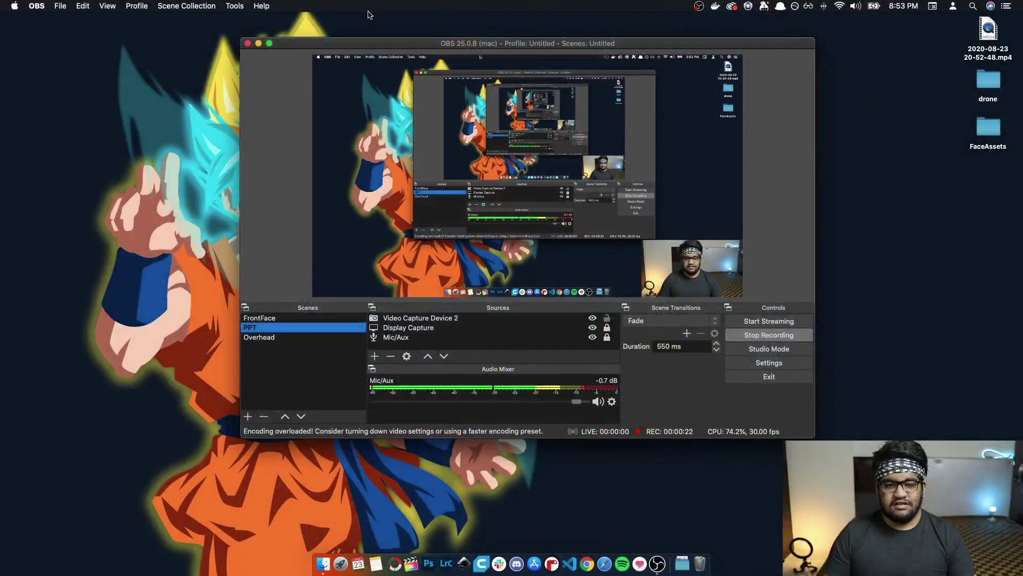
# Minimize the OBS window and launch Spark AR Studio
pyautogui.press('super+m')
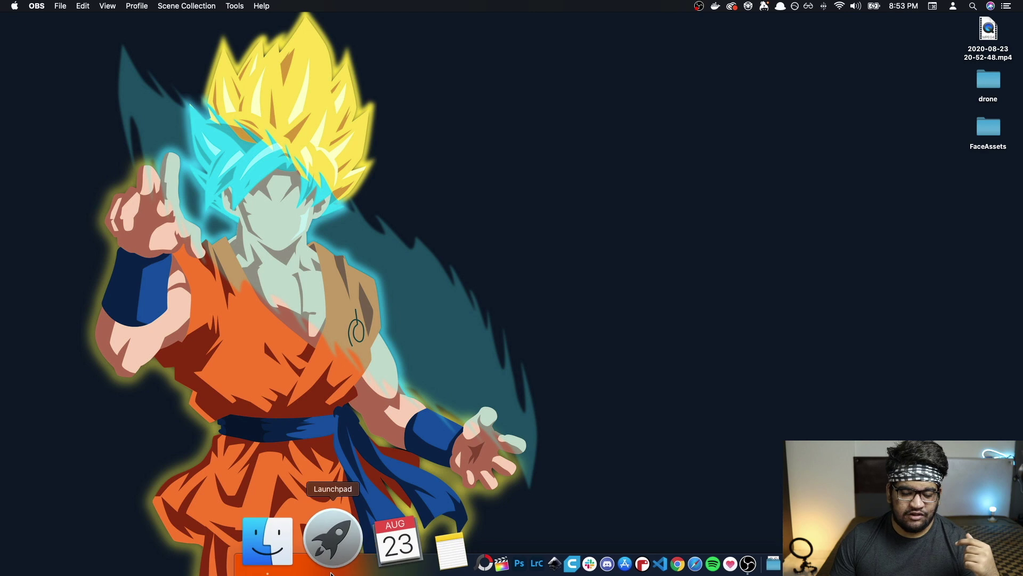
pyautogui.click(334, 545)
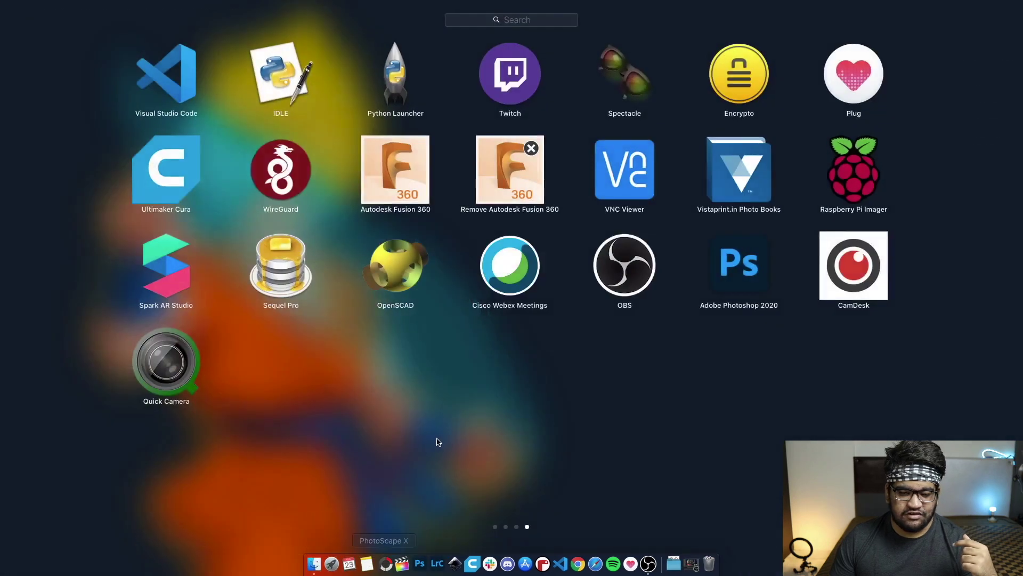
pyautogui.click(169, 278)
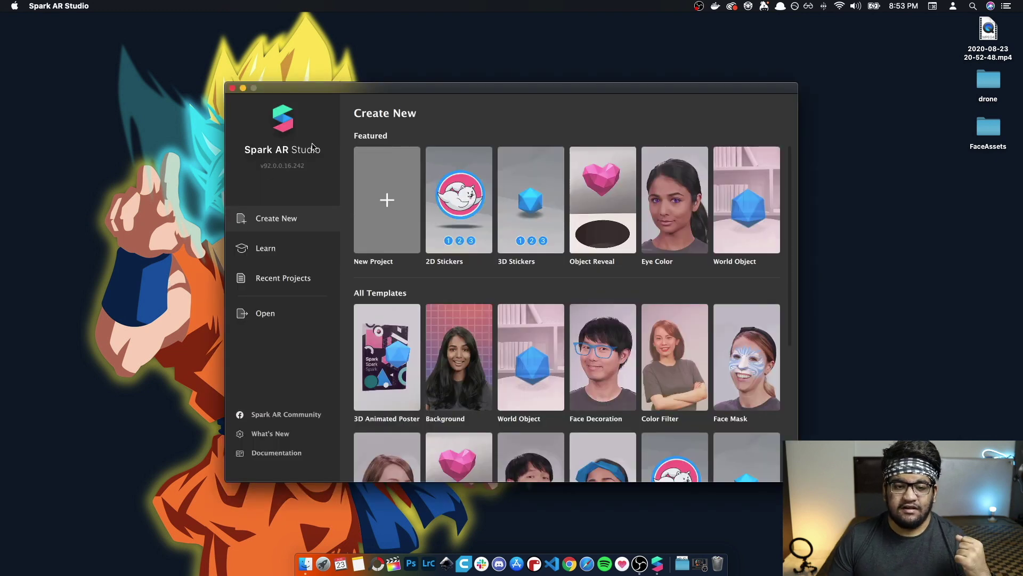
pyautogui.click(227, 83)
pyautogui.click(294, 89)
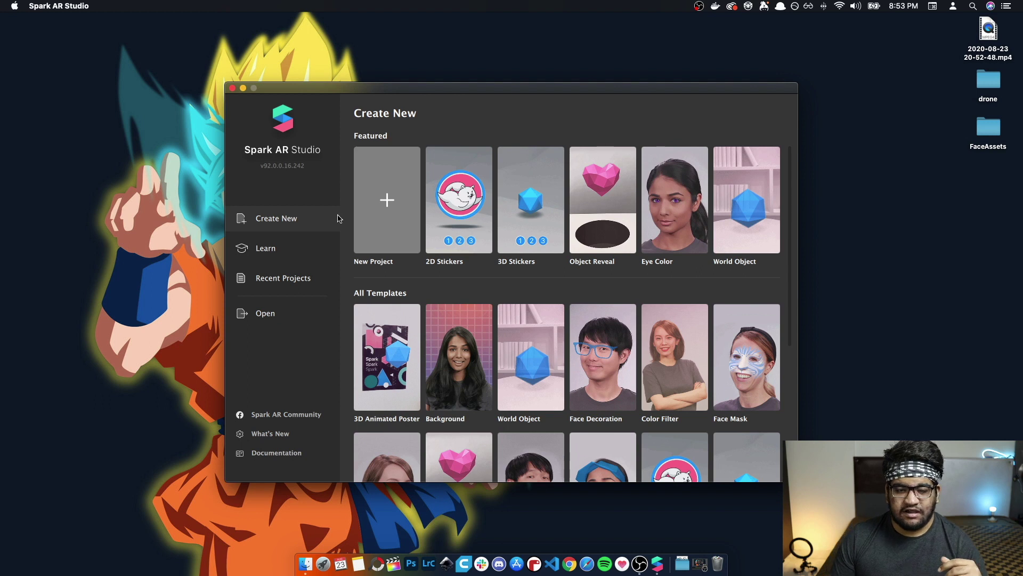
# Create a new project from the Blank Project type
pyautogui.click(391, 200)
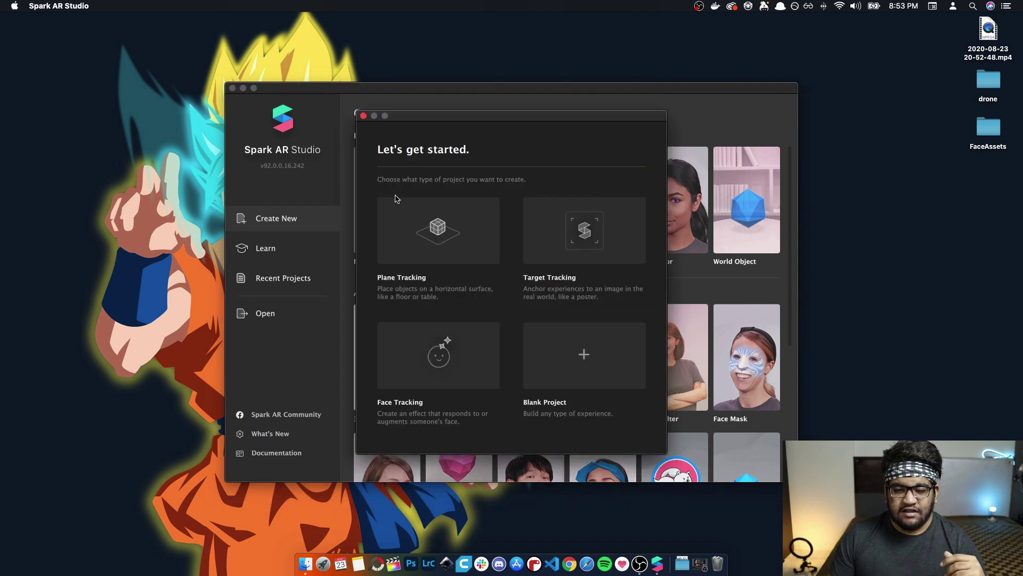
pyautogui.click(600, 364)
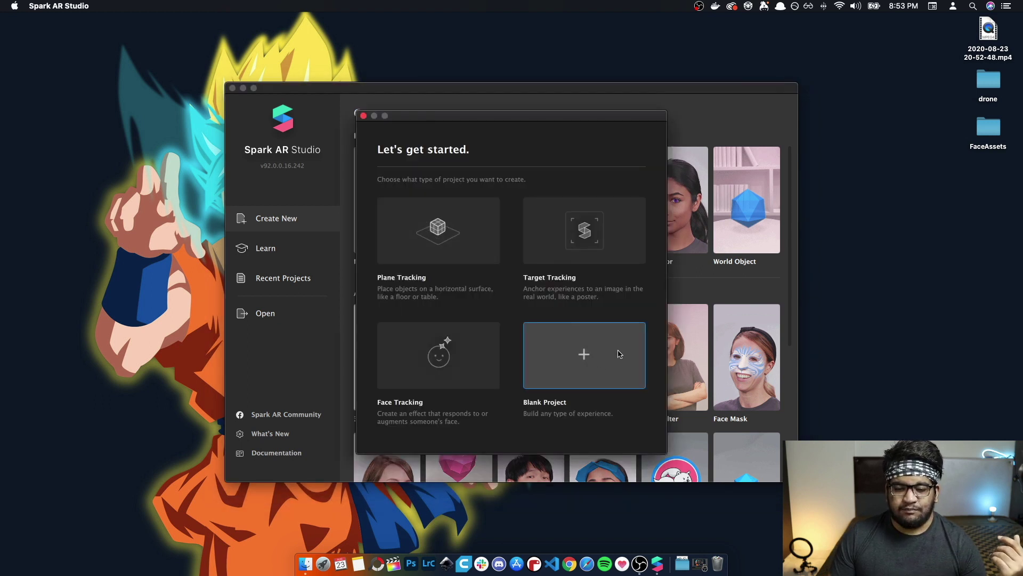
pyautogui.click(597, 351)
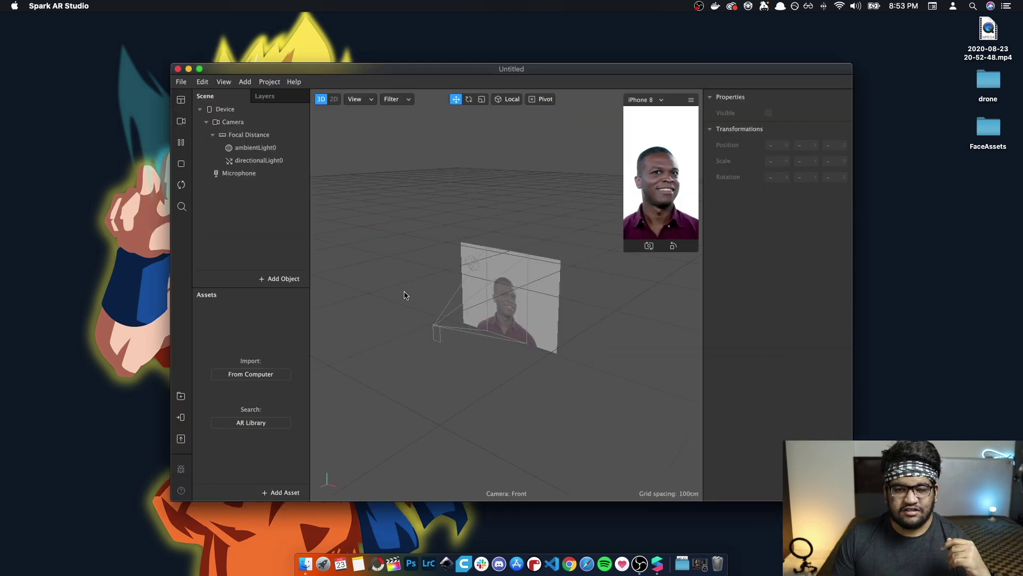
# Enlarge the iPhone 8 preview and try the sample face videos, ending with the first video in the second row
pyautogui.moveTo(624, 252); pyautogui.dragTo(486, 496)
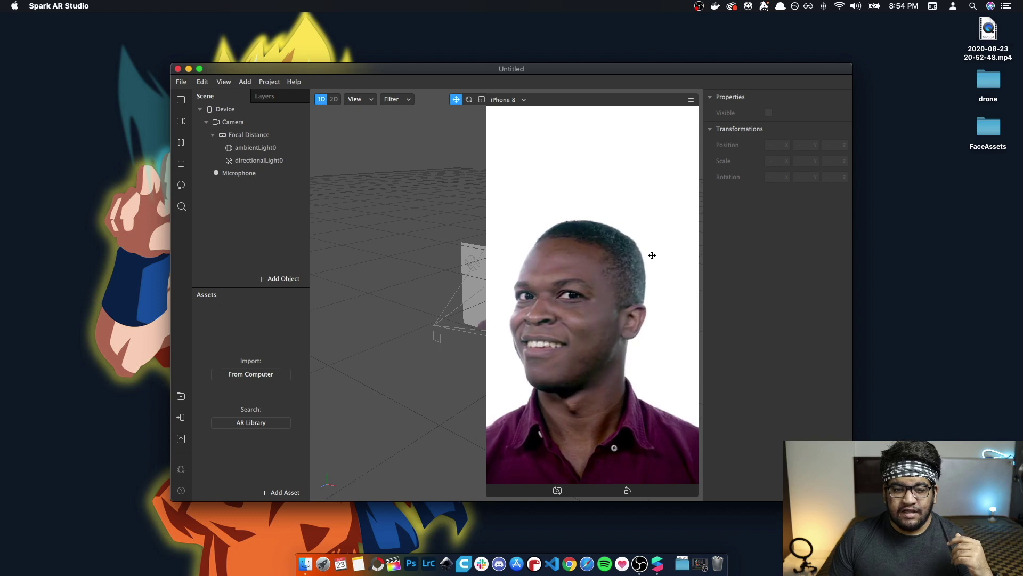
pyautogui.click(182, 121)
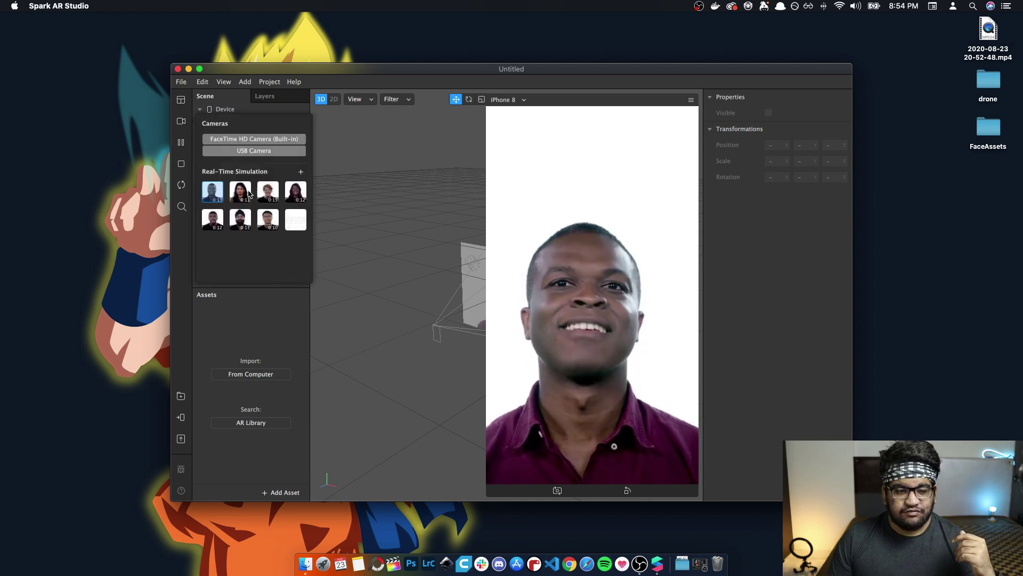
pyautogui.click(240, 192)
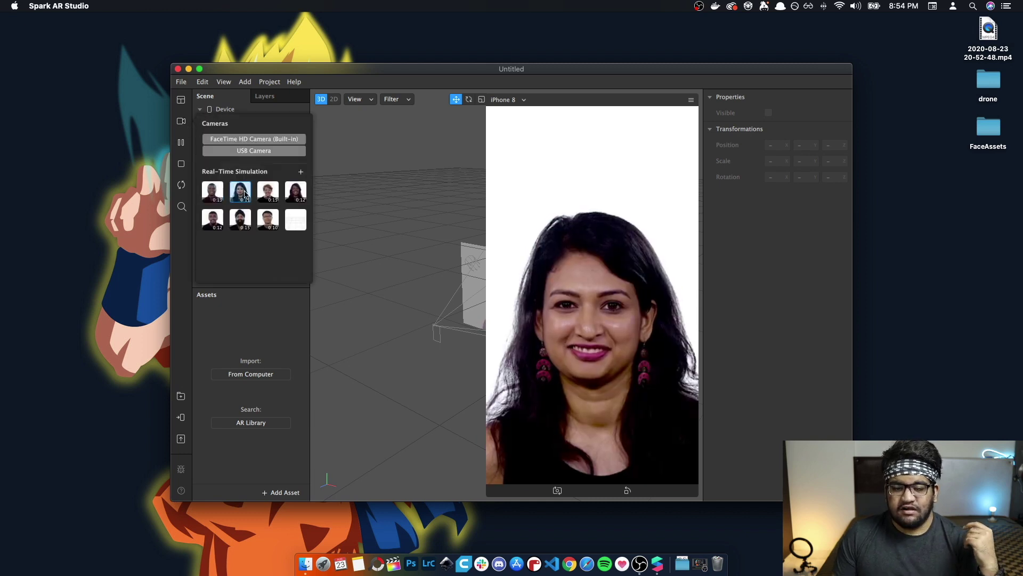
pyautogui.click(268, 196)
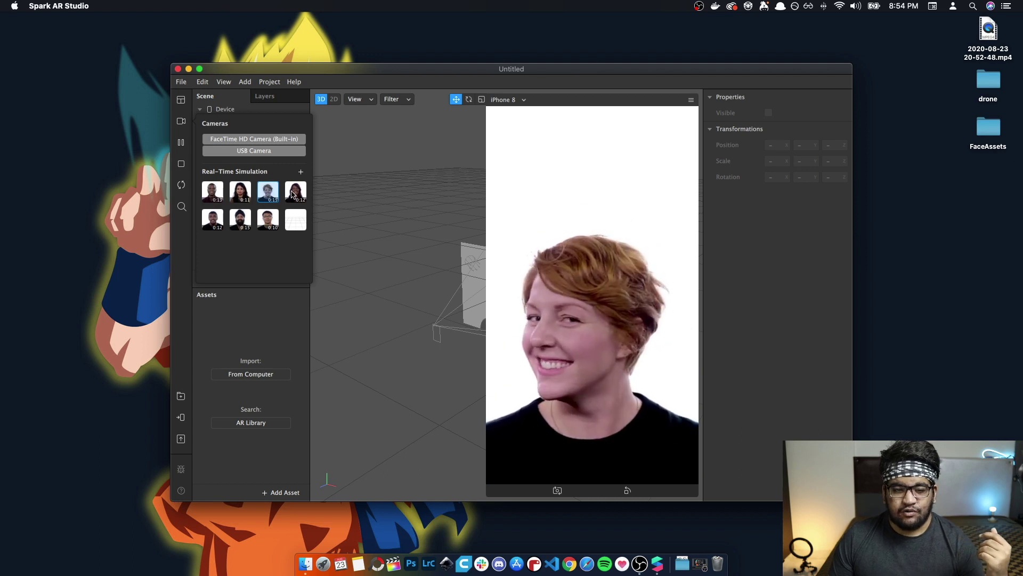
pyautogui.click(292, 194)
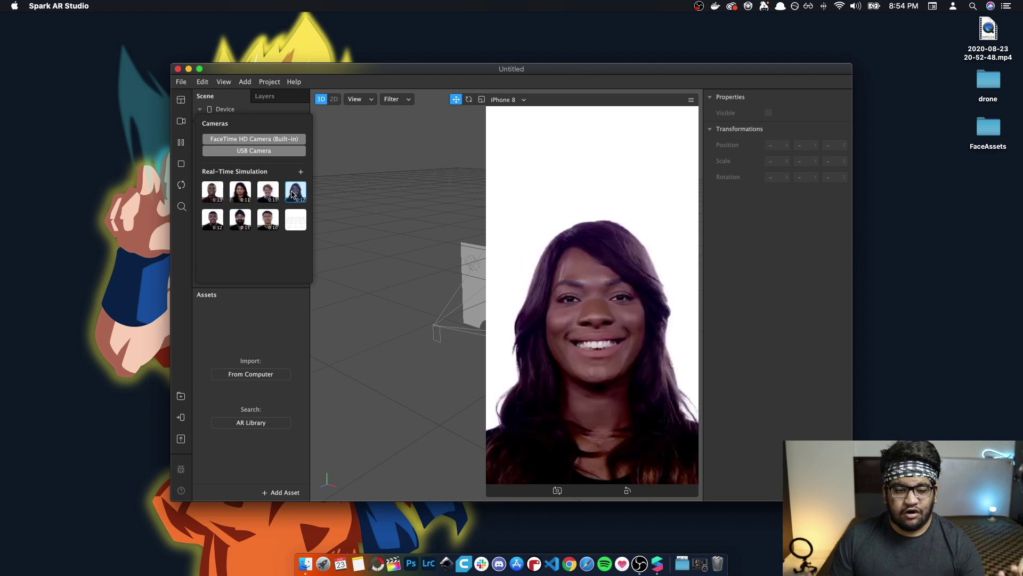
pyautogui.click(269, 219)
pyautogui.click(239, 223)
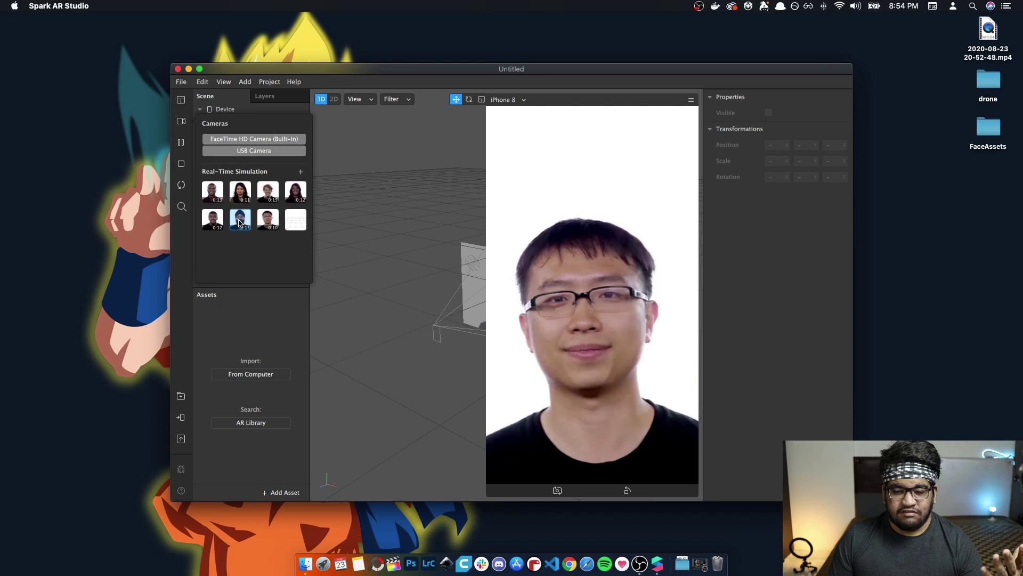
pyautogui.click(214, 223)
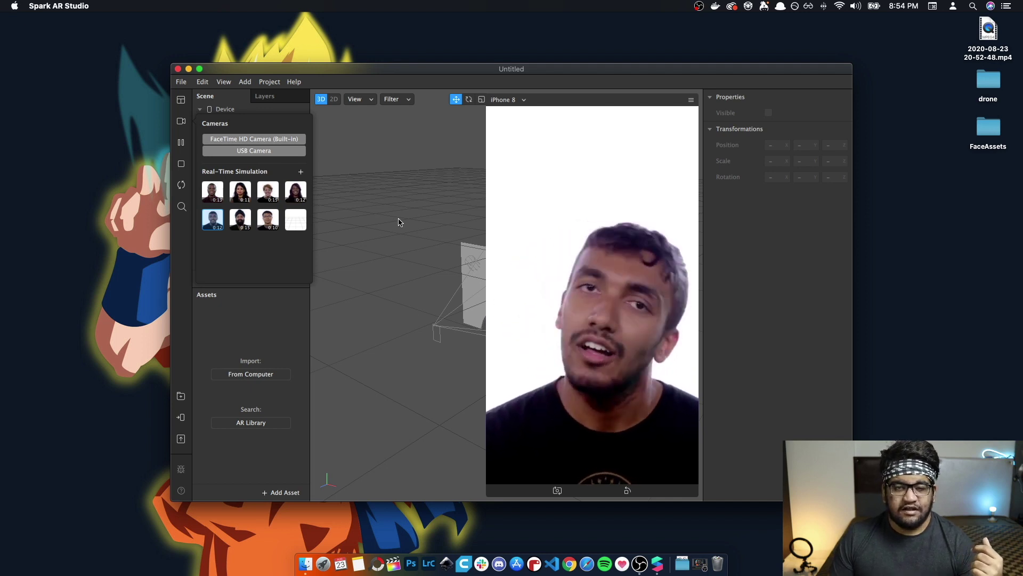
pyautogui.click(181, 101)
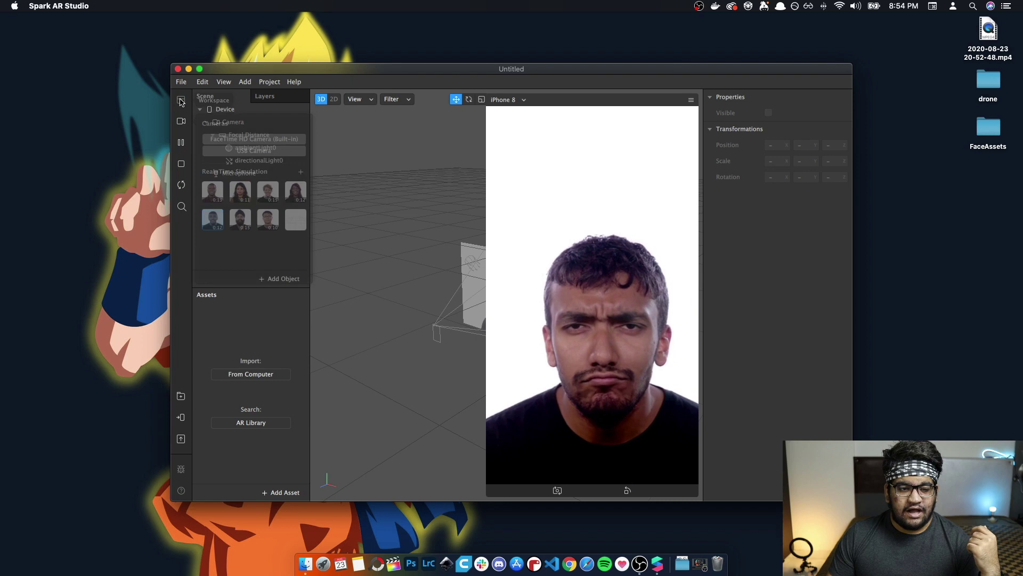
pyautogui.click(410, 205)
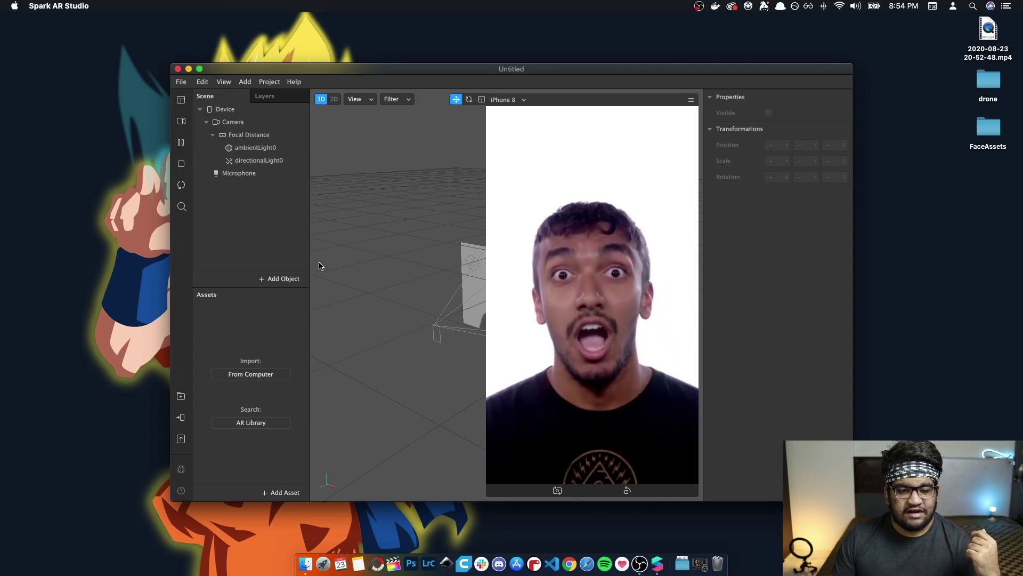
# Insert a Face Mesh object into the scene and assign a new material to it
pyautogui.click(292, 281)
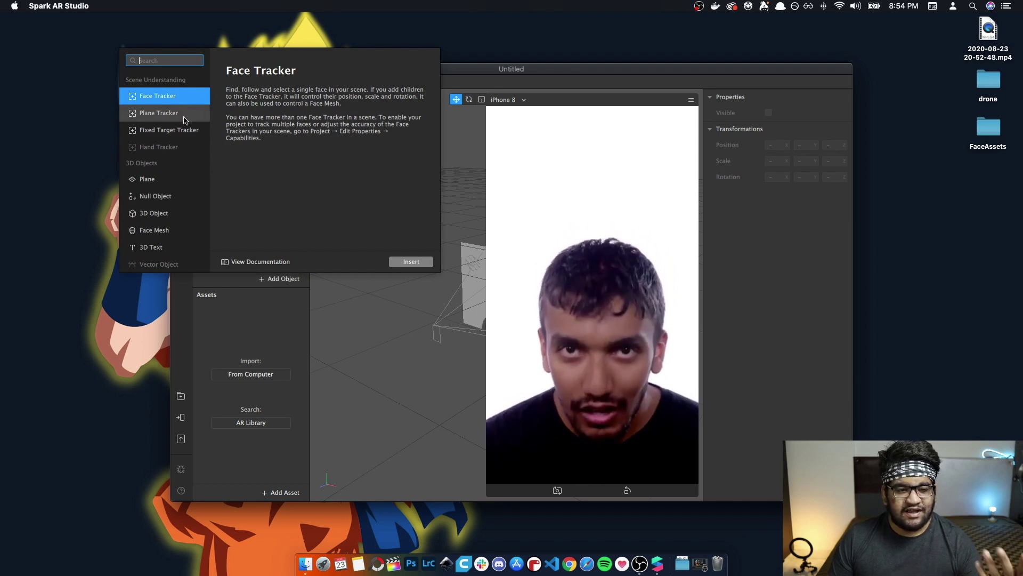
pyautogui.click(189, 235)
pyautogui.click(409, 262)
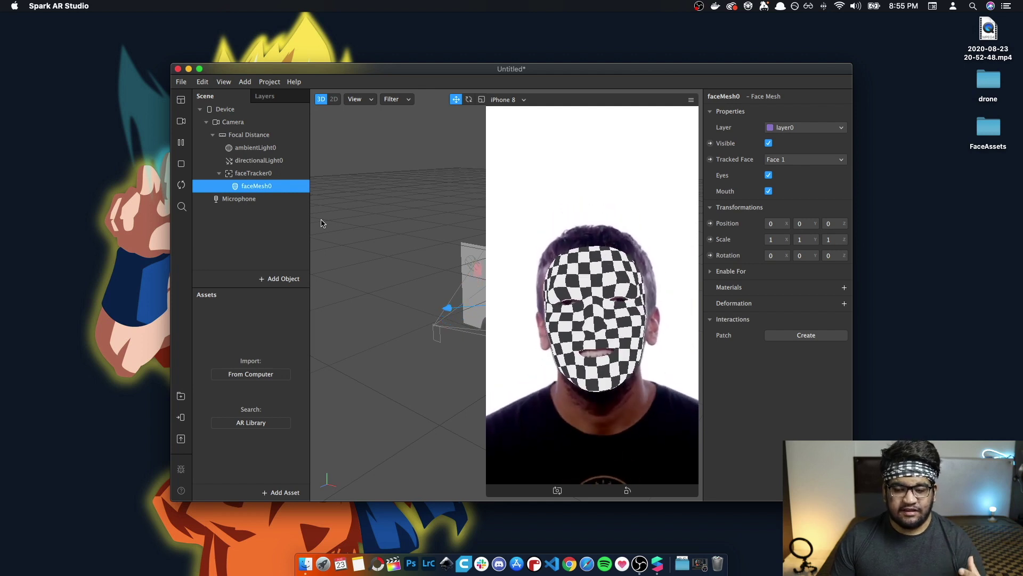
pyautogui.click(844, 287)
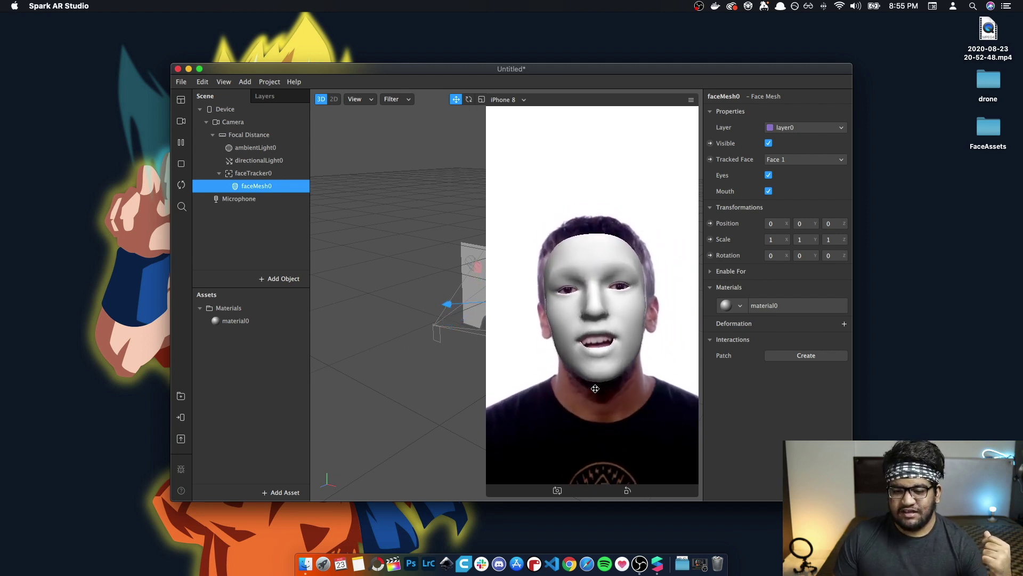
# Move drone.png out of the Downloads stack to the desktop and import it into the project assets
pyautogui.click(682, 564)
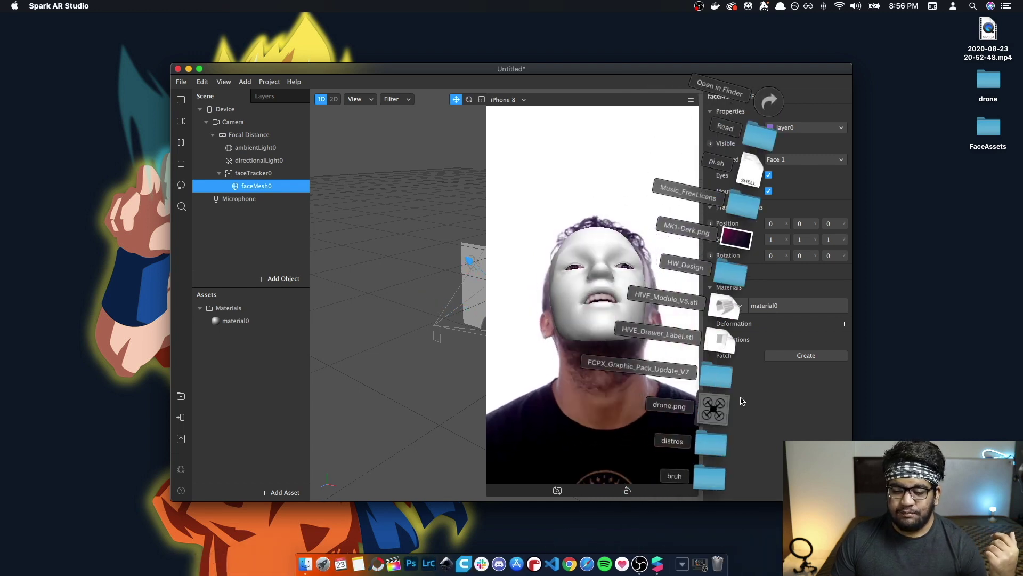
pyautogui.moveTo(714, 409); pyautogui.dragTo(975, 249)
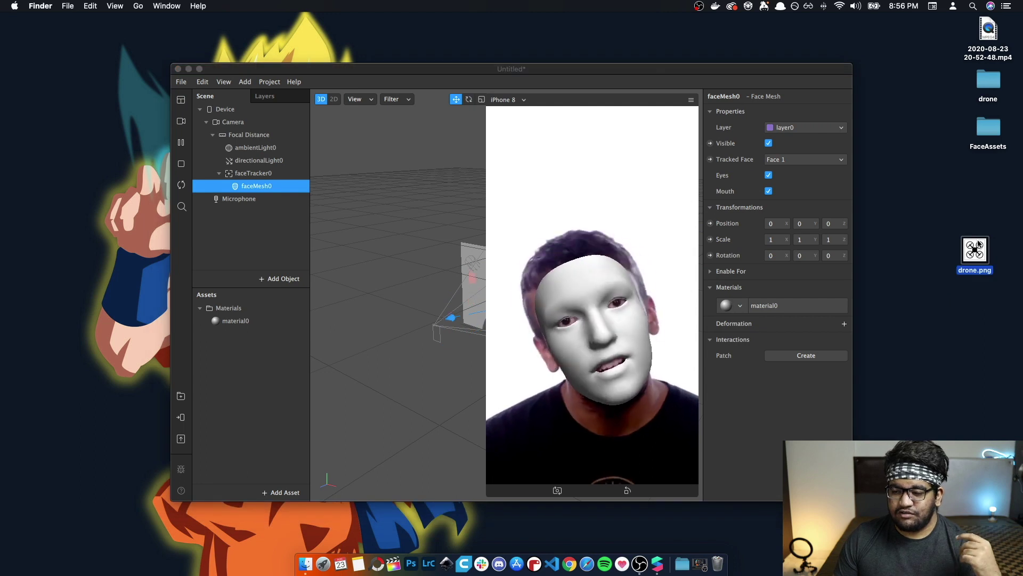
pyautogui.moveTo(979, 244); pyautogui.dragTo(255, 370)
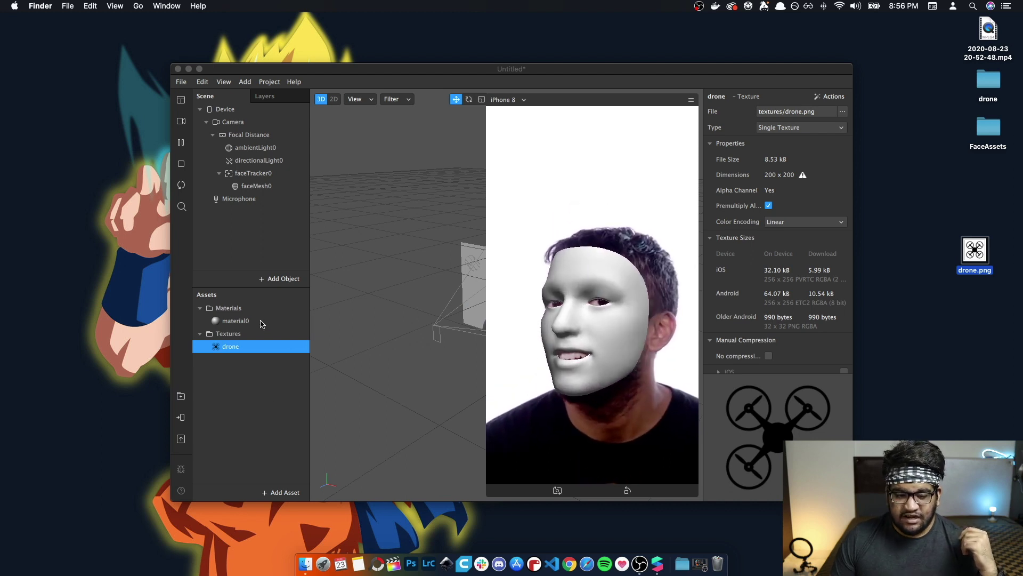
# Set the drone image as the diffuse texture of the face mesh's material
pyautogui.click(235, 322)
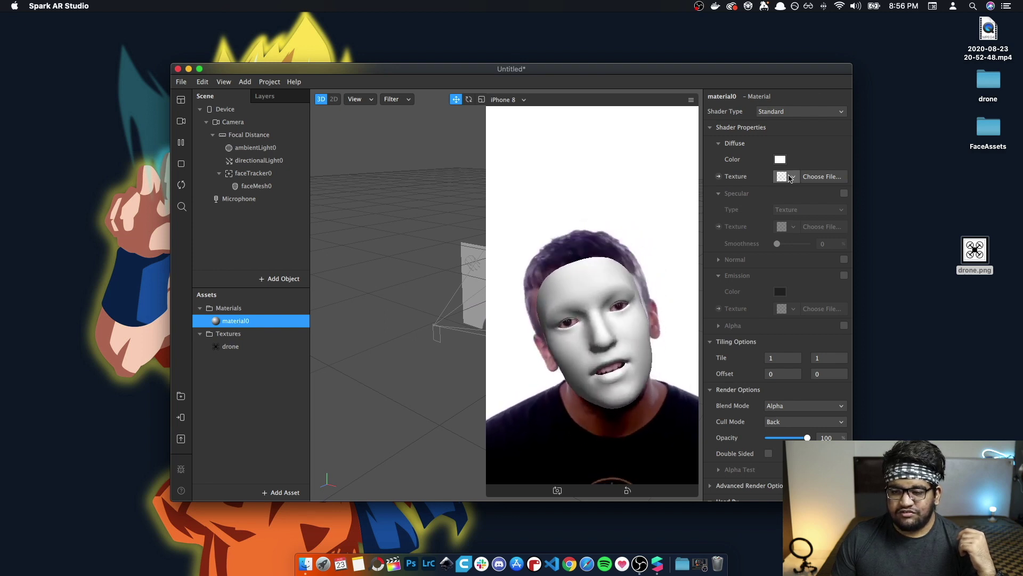
pyautogui.click(795, 177)
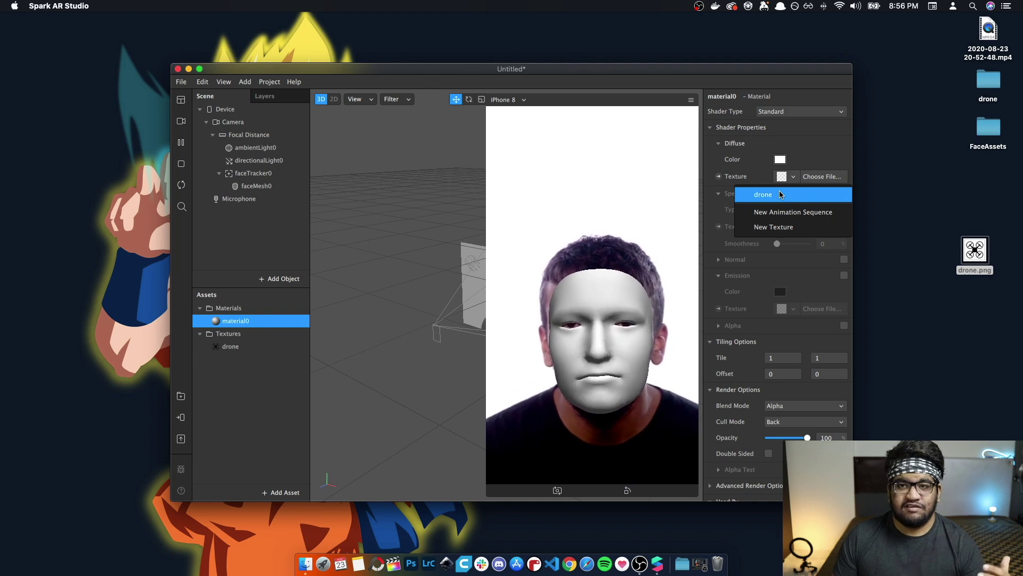
pyautogui.click(781, 196)
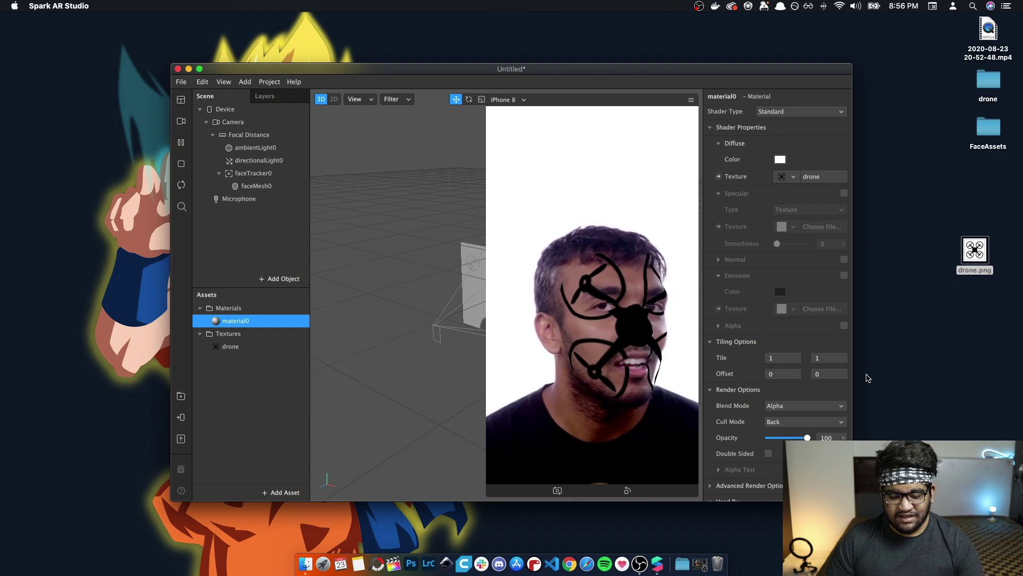
# Launch Adobe Photoshop 2020 and minimize the Spark AR Studio window
pyautogui.press('super+space')
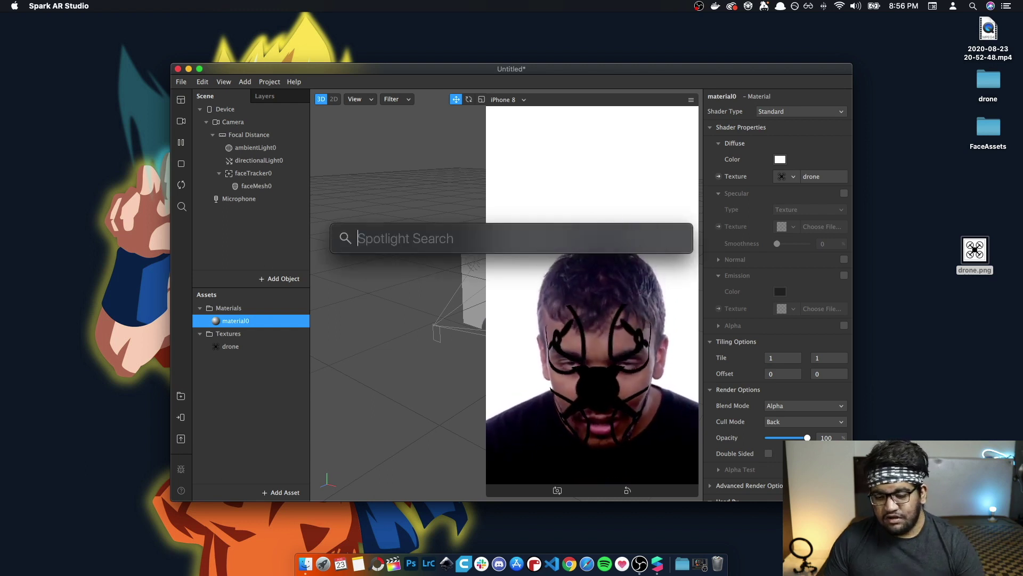
pyautogui.click(868, 378)
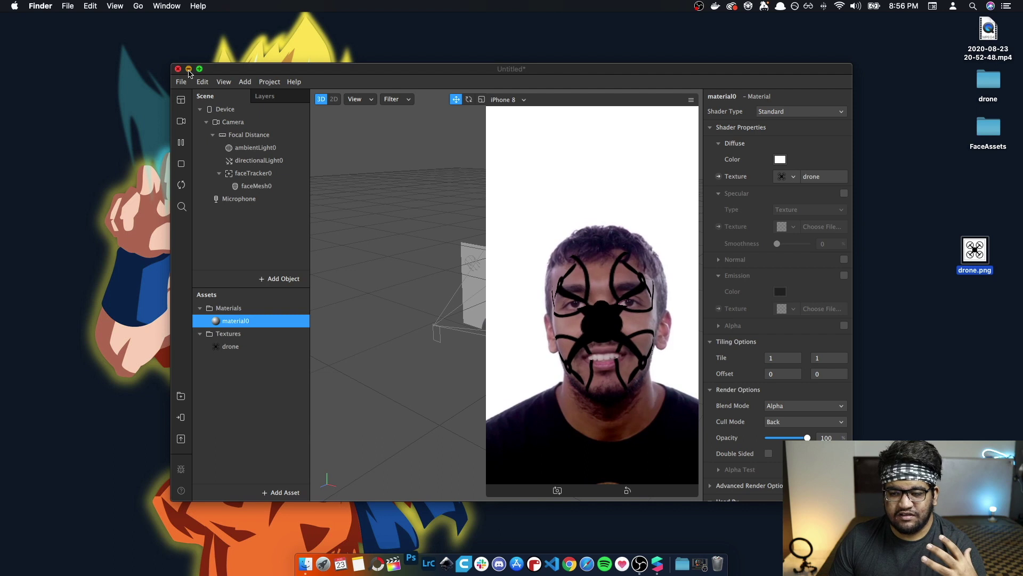
pyautogui.click(189, 69)
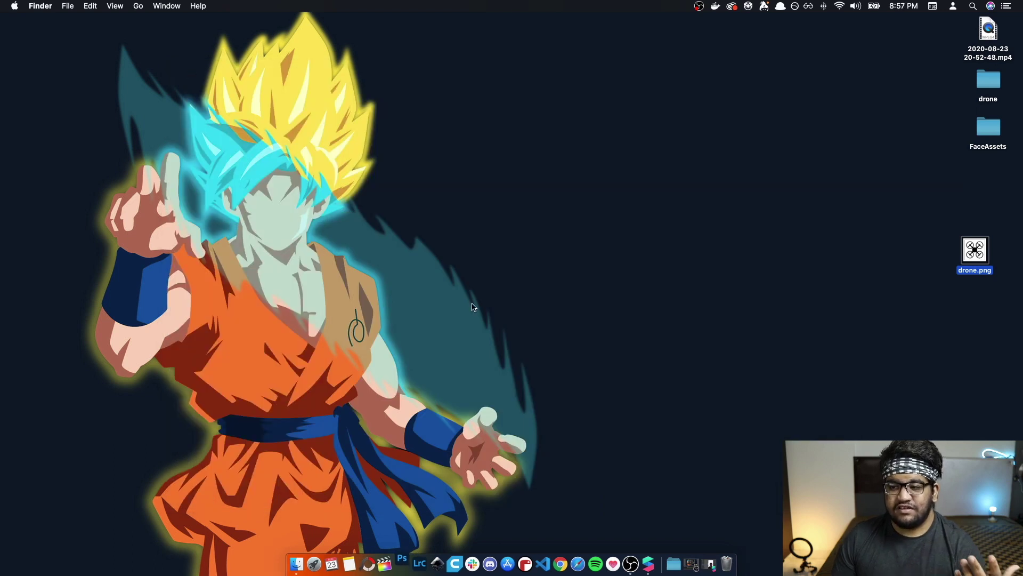
# Open the Textures folder inside FaceAssets on the desktop and move its window clear of the Photoshop loading dialog
pyautogui.click(994, 130)
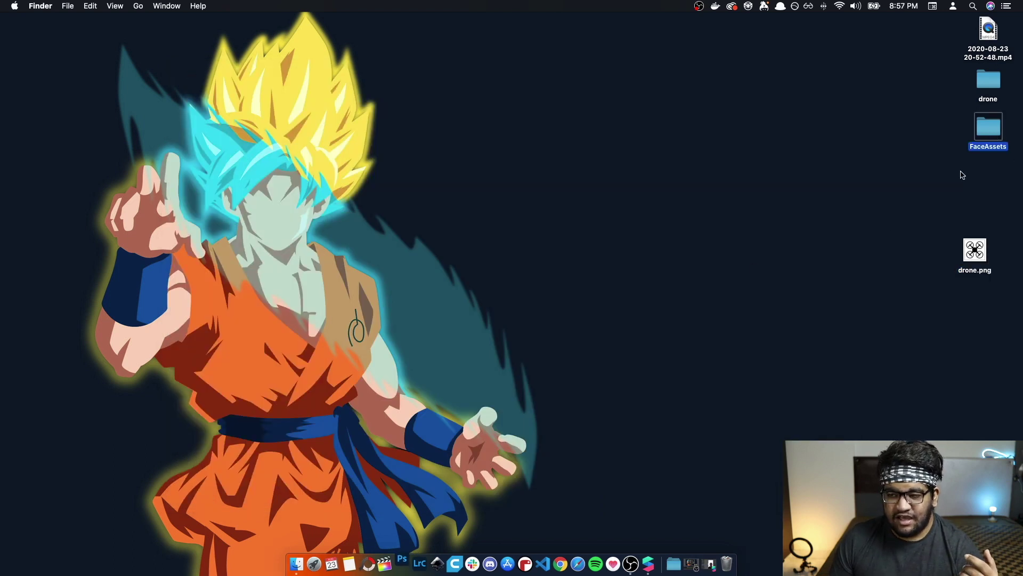
pyautogui.doubleClick(995, 129)
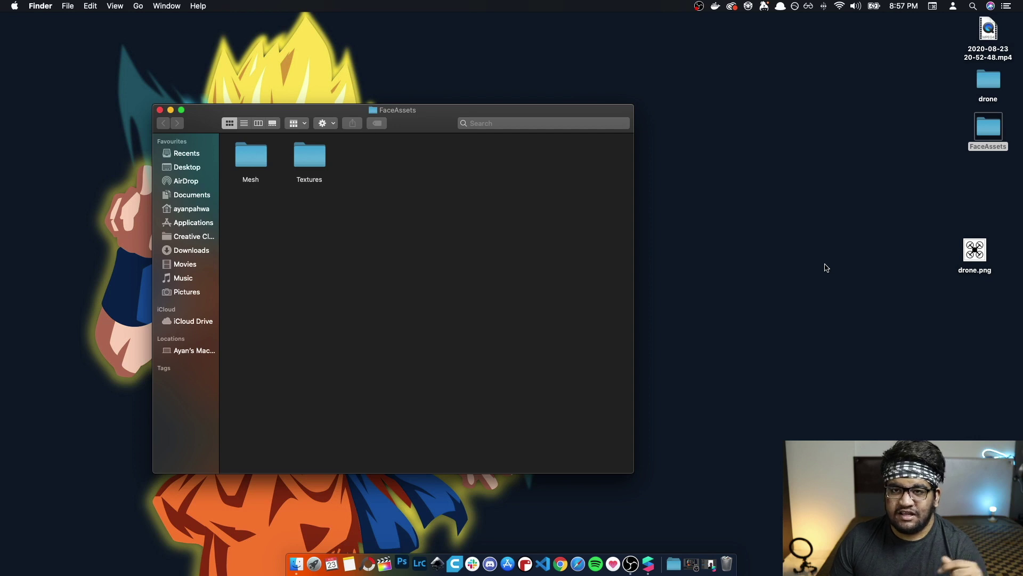
pyautogui.doubleClick(314, 158)
pyautogui.moveTo(360, 110); pyautogui.dragTo(608, 79)
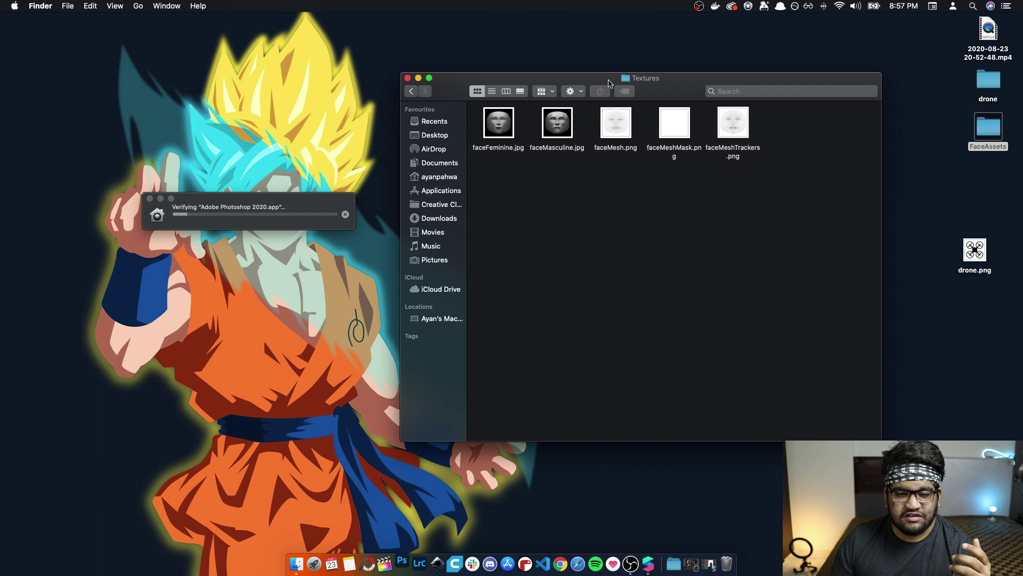
# View the faceMasculine.jpg face template in Preview, then close it
pyautogui.click(564, 128)
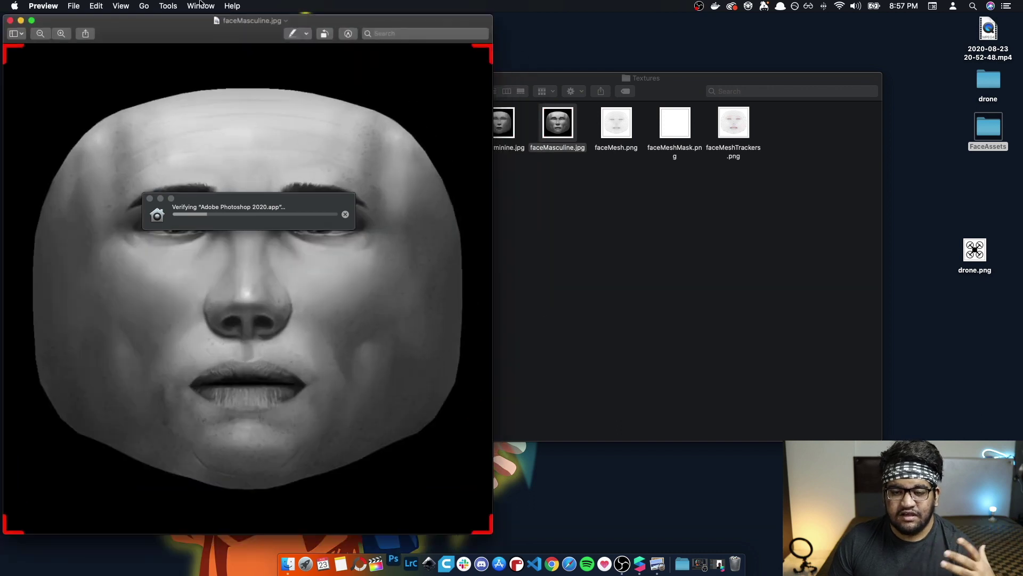
pyautogui.moveTo(234, 28); pyautogui.dragTo(601, 54)
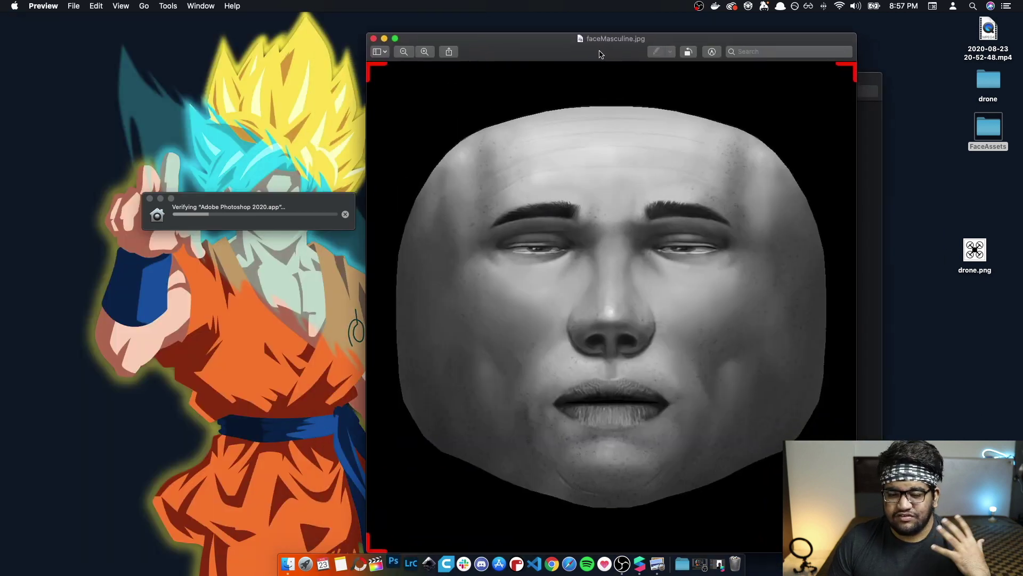
pyautogui.click(374, 39)
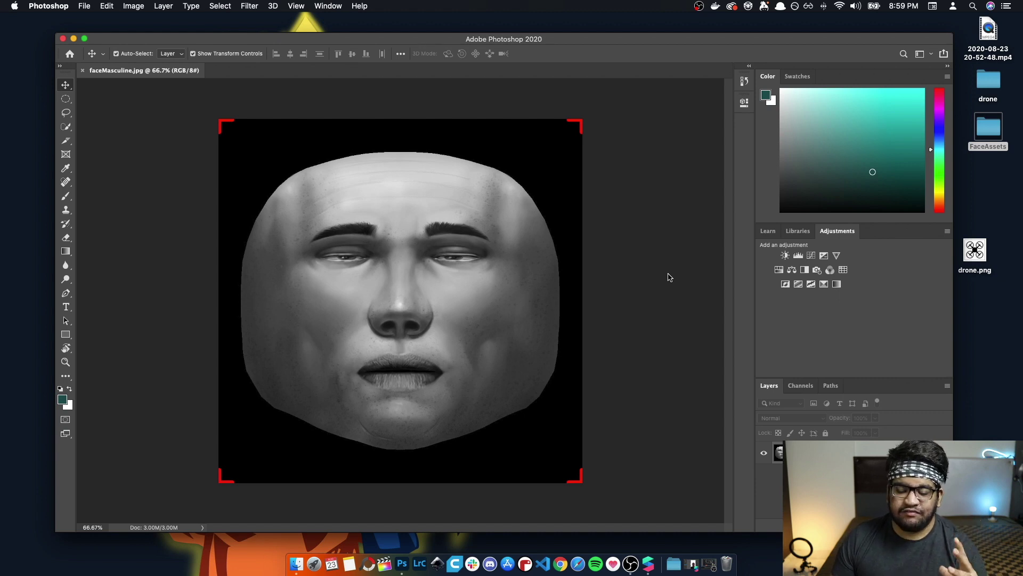
# Add a new layer and place drone.png on the cheek below the eye, scaled to about 72% width and 66% height
pyautogui.press('super+shift+alt+n')
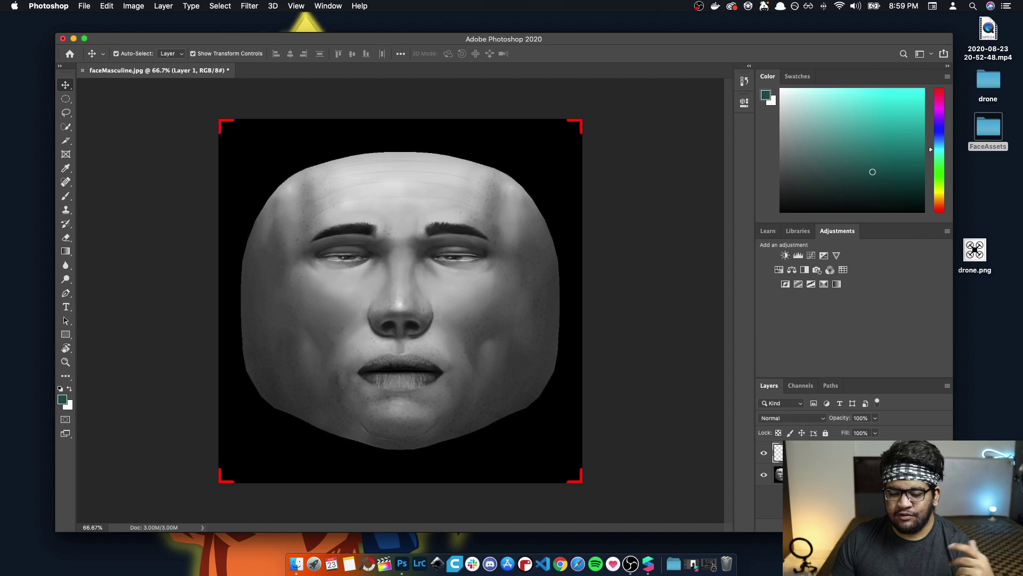
pyautogui.moveTo(978, 253); pyautogui.dragTo(421, 302)
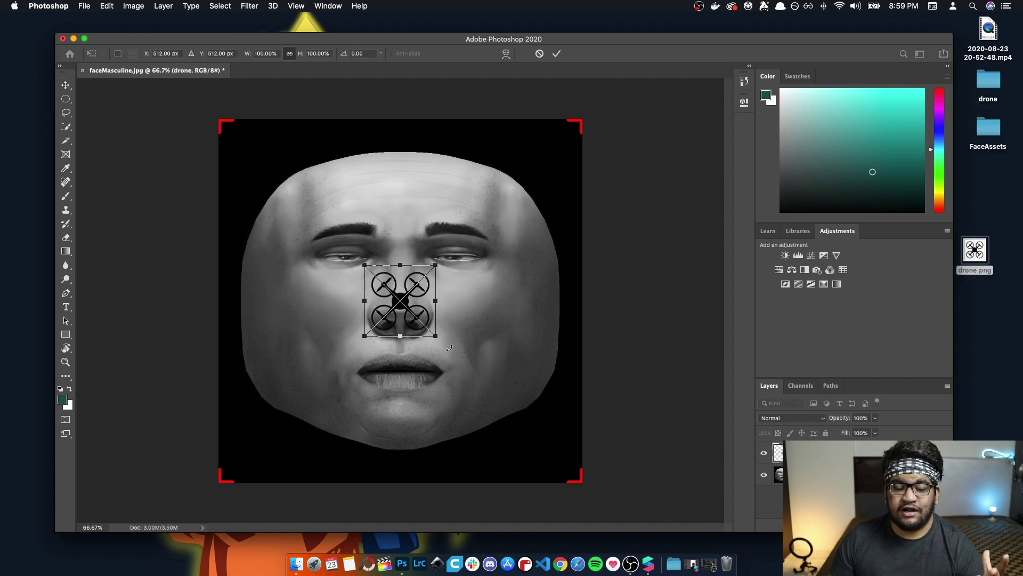
pyautogui.moveTo(397, 306); pyautogui.dragTo(307, 303)
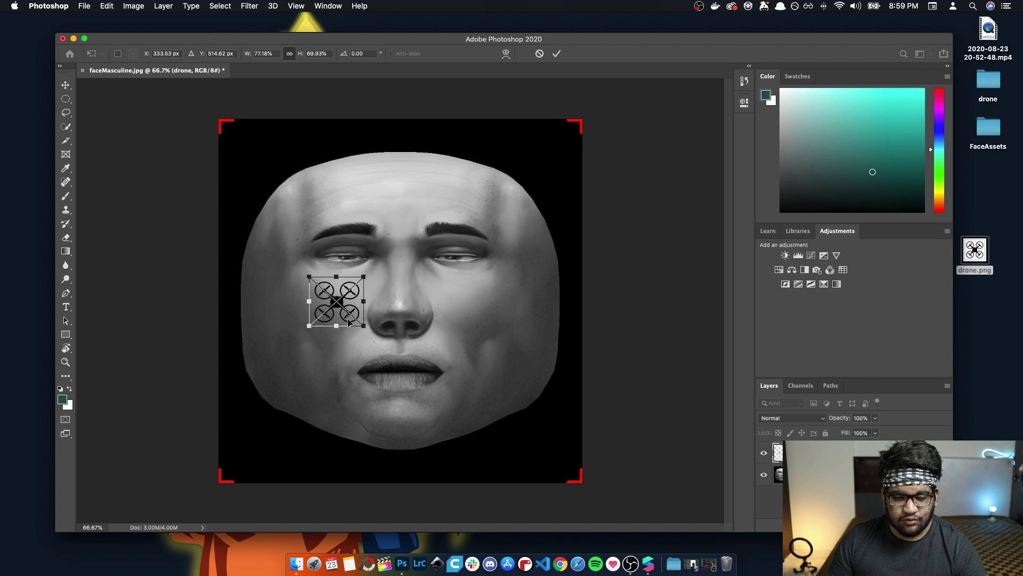
pyautogui.moveTo(364, 325); pyautogui.dragTo(338, 304)
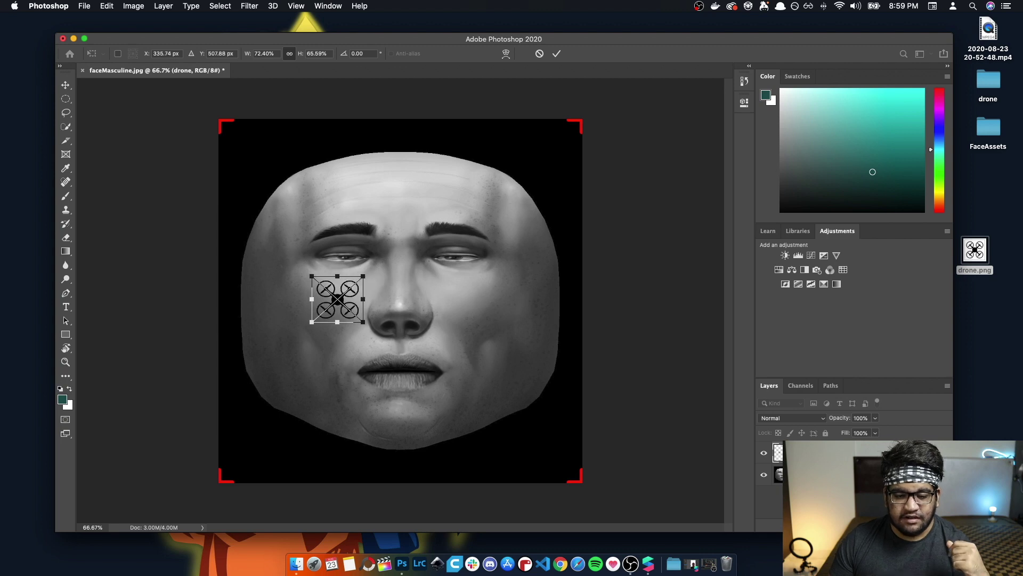
pyautogui.press('Return')
pyautogui.click(721, 393)
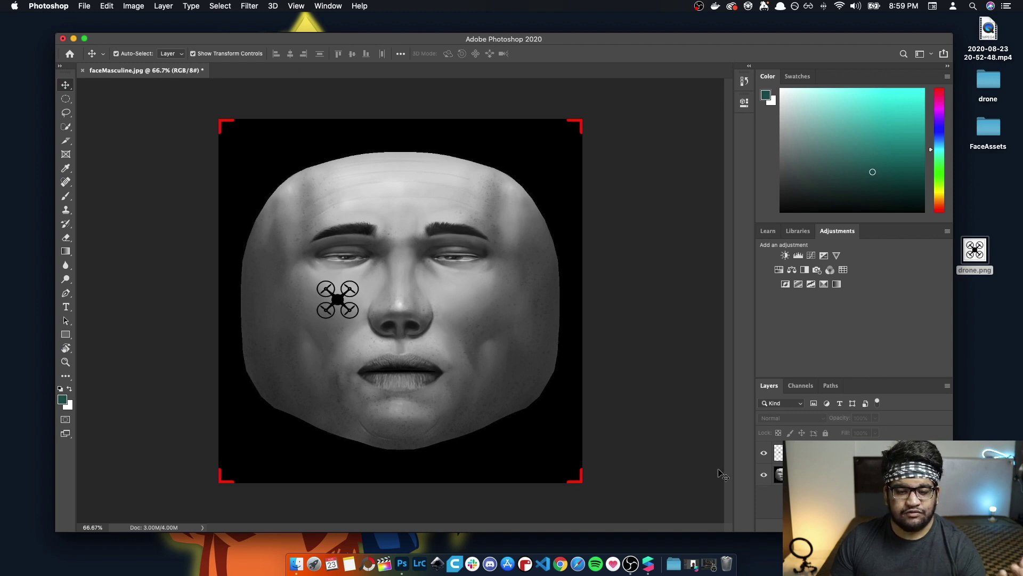
# Hide the face template layer and export the drone artwork as a PNG named d2 to the Desktop
pyautogui.click(764, 475)
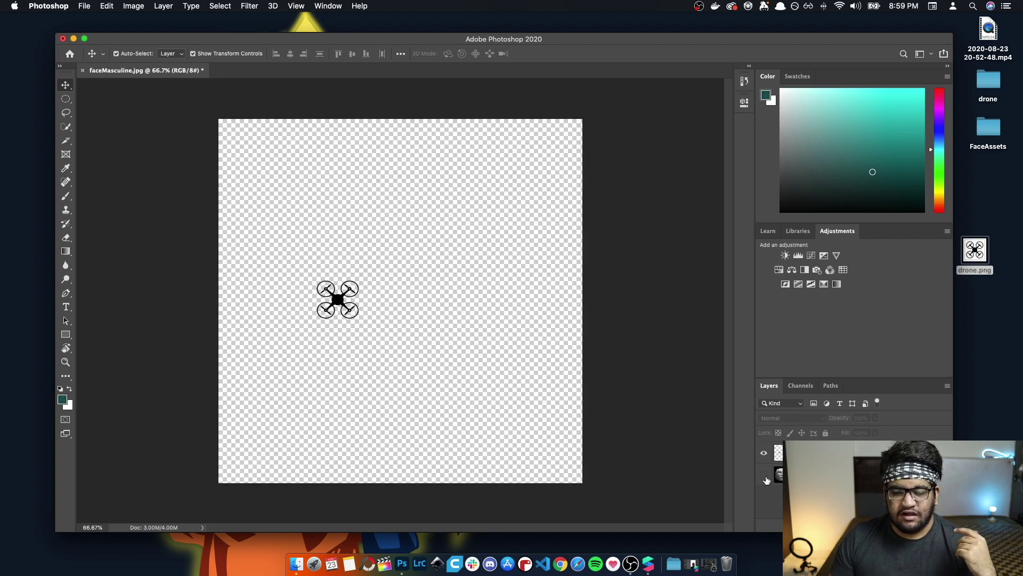
pyautogui.click(84, 6)
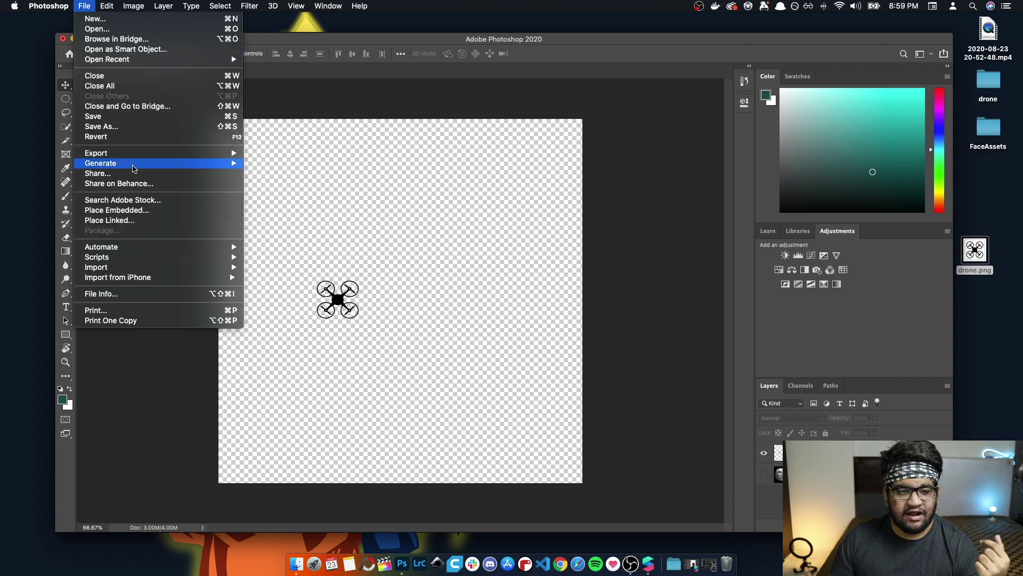
pyautogui.moveTo(136, 154)
pyautogui.click(307, 153)
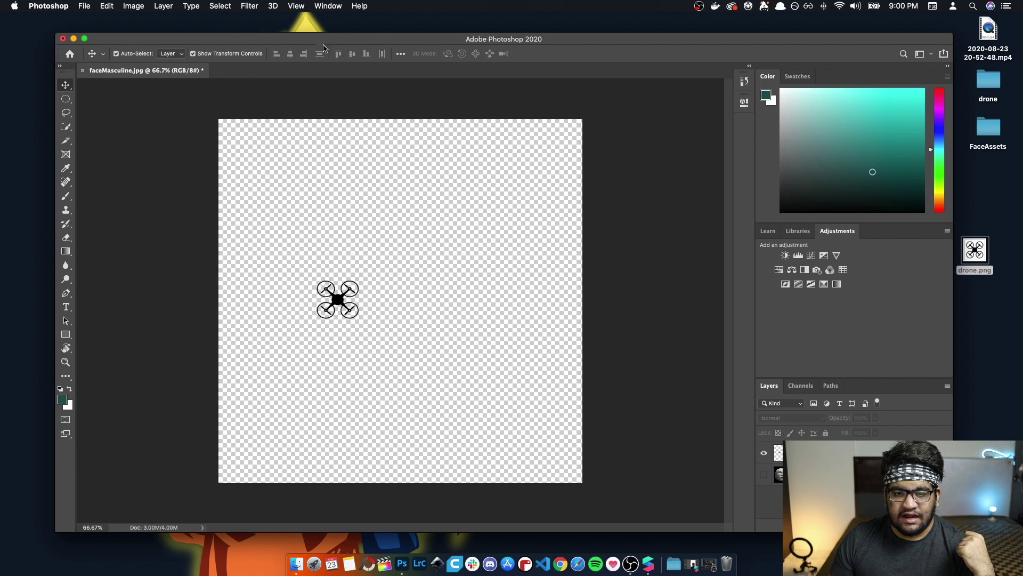
pyautogui.click(520, 186)
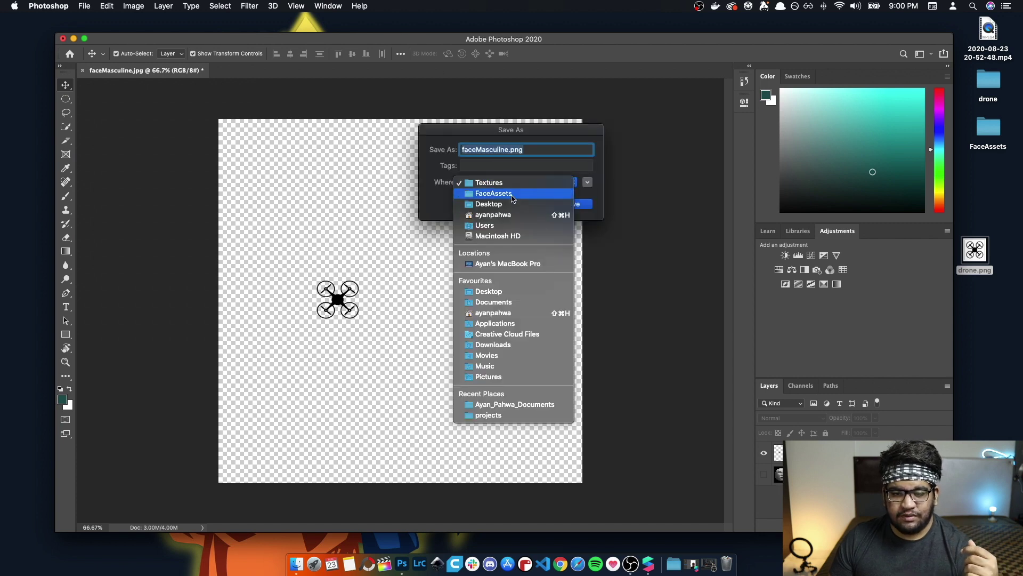
pyautogui.click(496, 291)
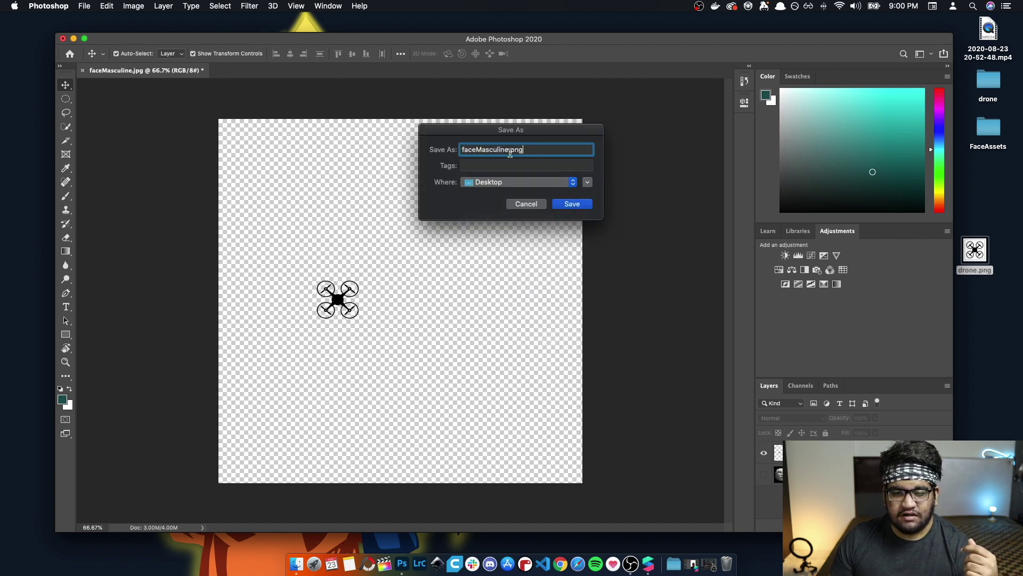
pyautogui.write('d2')
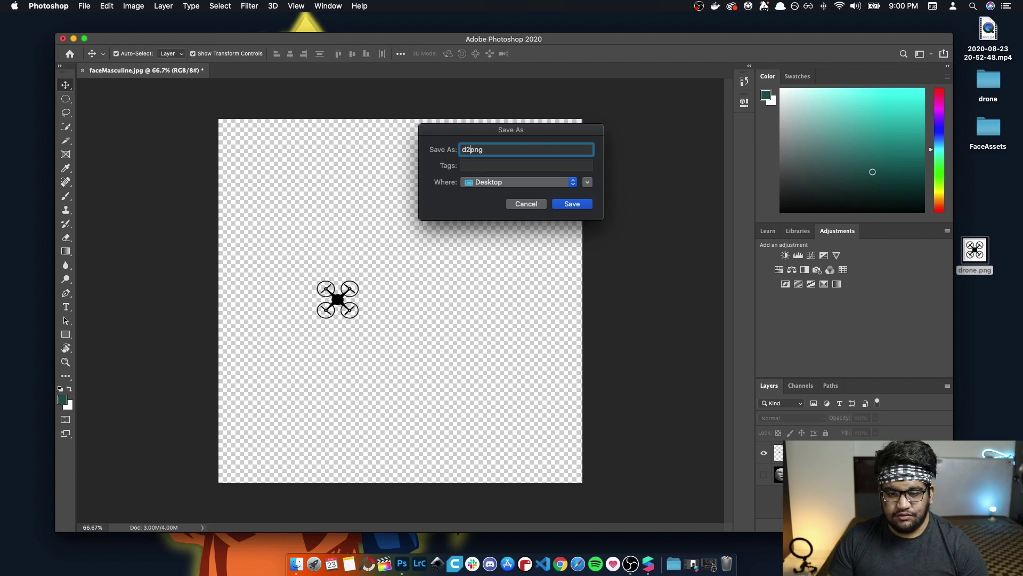
pyautogui.press('Return')
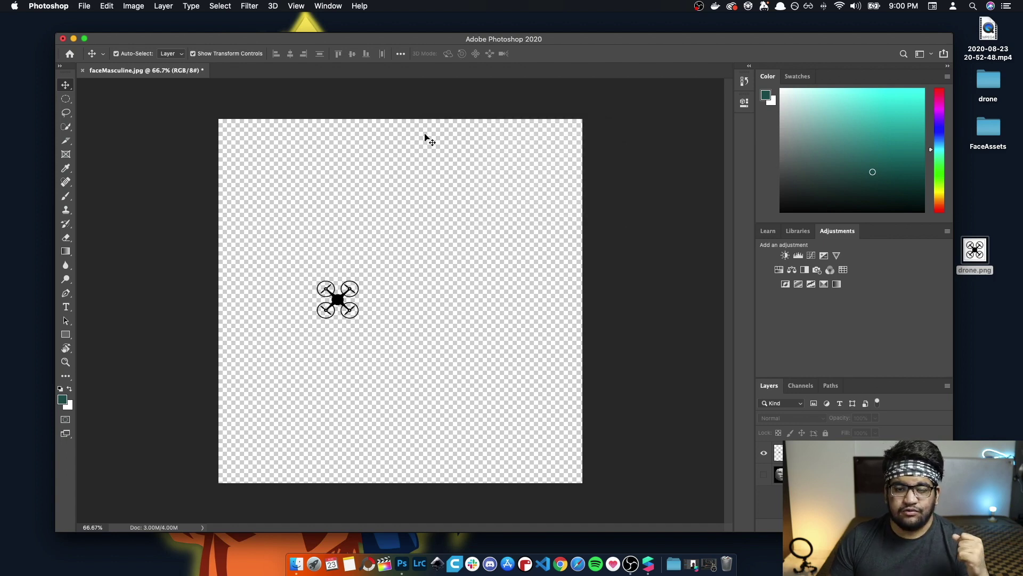
# Minimize Photoshop, close the Textures folder window and switch back to Spark AR Studio
pyautogui.click(74, 39)
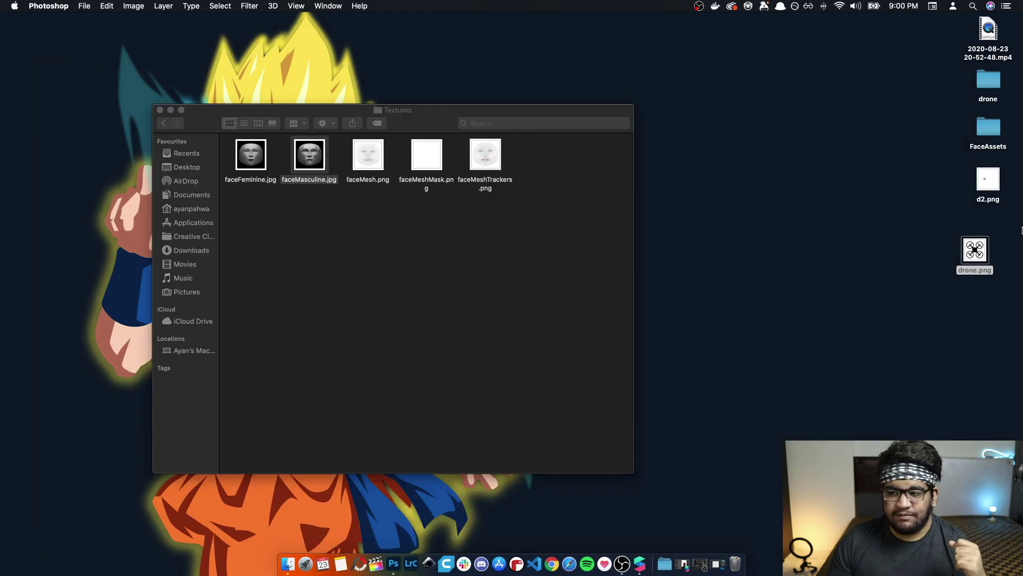
pyautogui.click(160, 110)
pyautogui.click(640, 570)
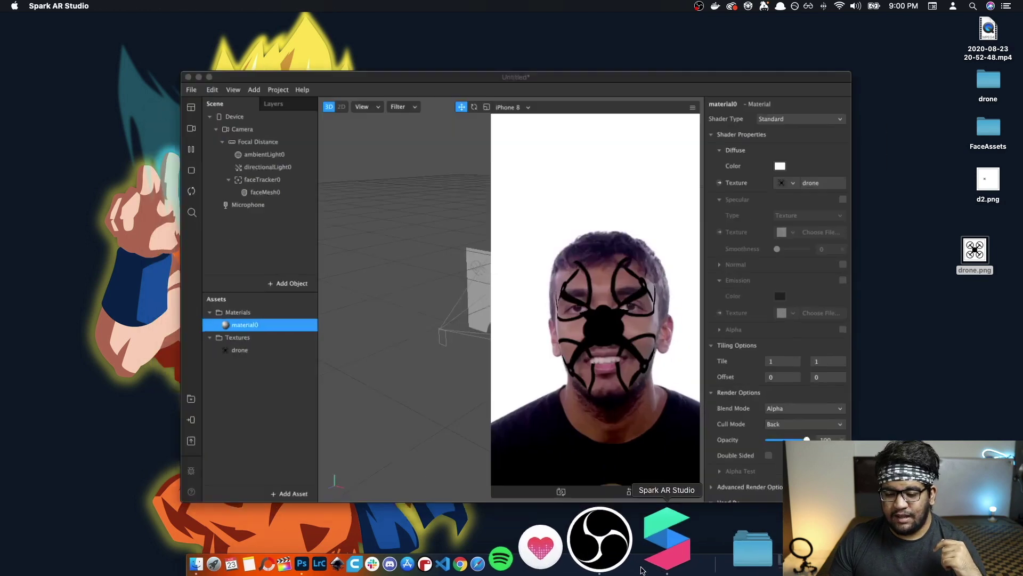
# Delete the drone texture from the project's assets
pyautogui.click(231, 347)
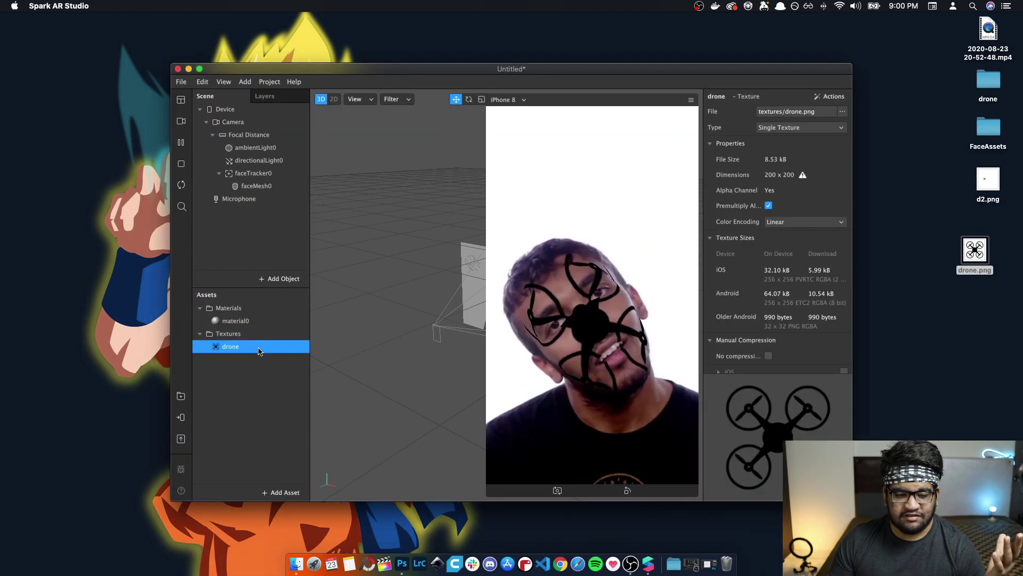
pyautogui.rightClick(256, 348)
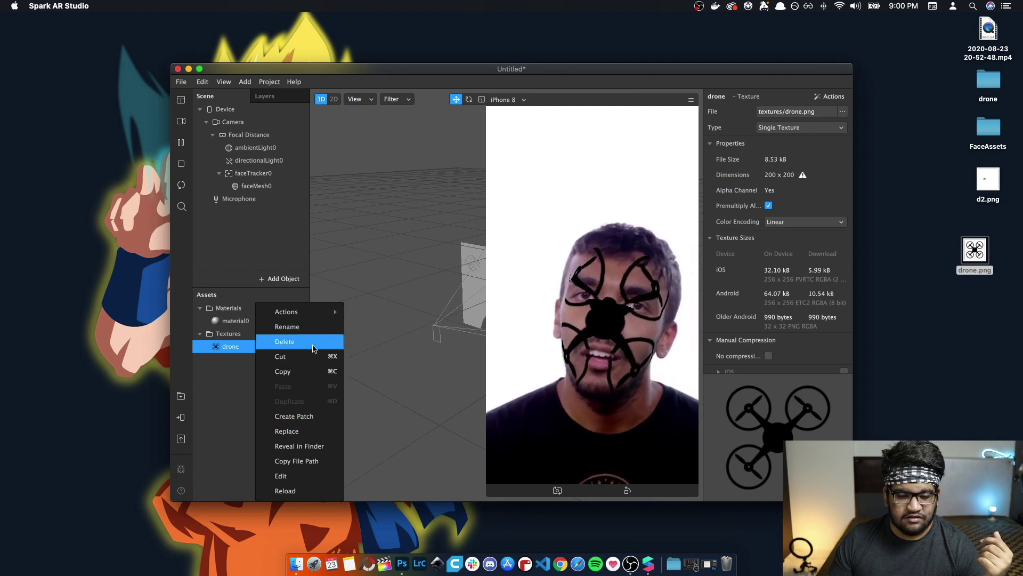
pyautogui.click(284, 341)
pyautogui.click(606, 137)
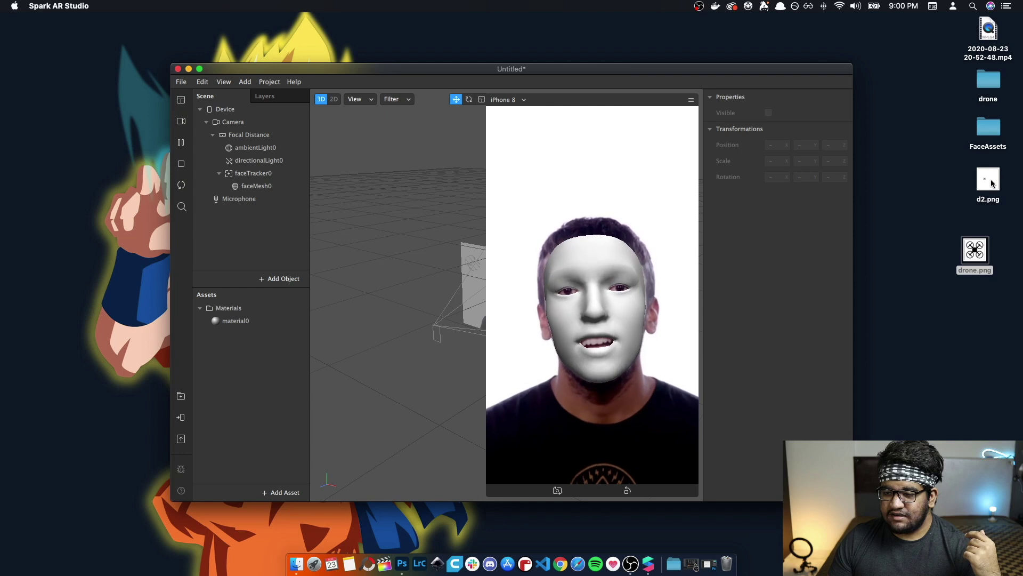
# Import d2.png from the desktop into the assets and set it as the diffuse texture of material0
pyautogui.moveTo(989, 180); pyautogui.dragTo(241, 368)
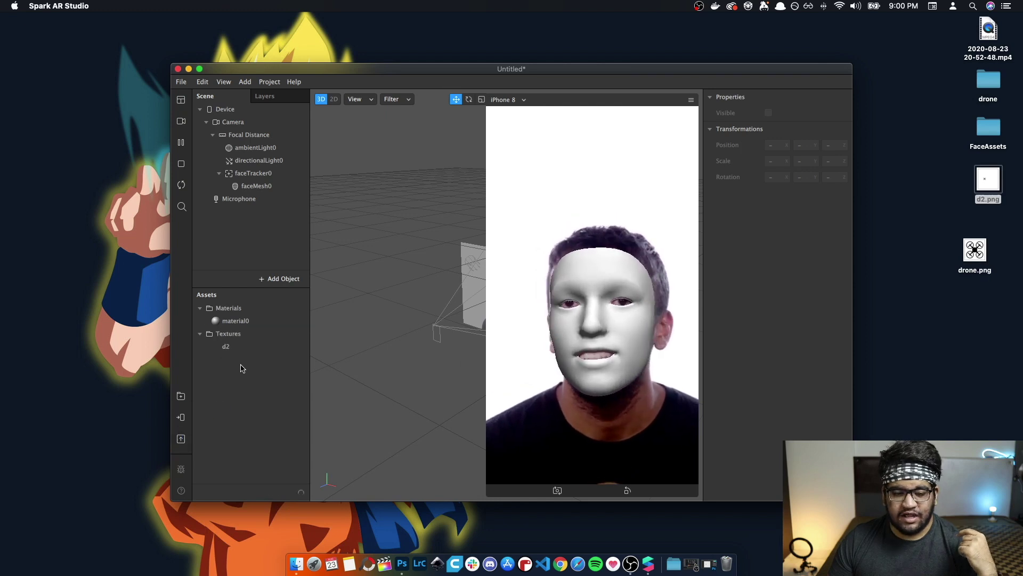
pyautogui.click(246, 321)
pyautogui.click(797, 179)
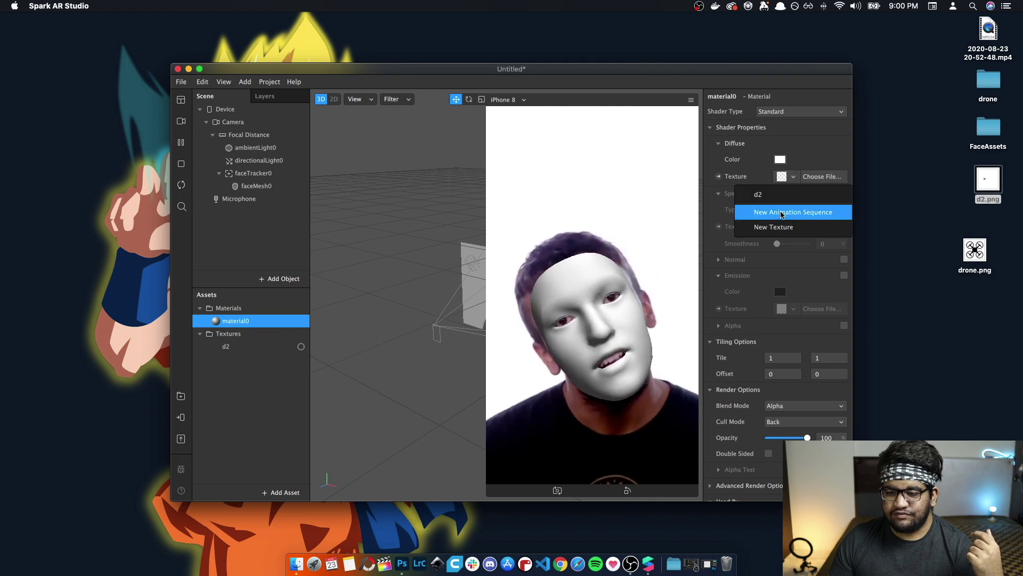
pyautogui.click(784, 195)
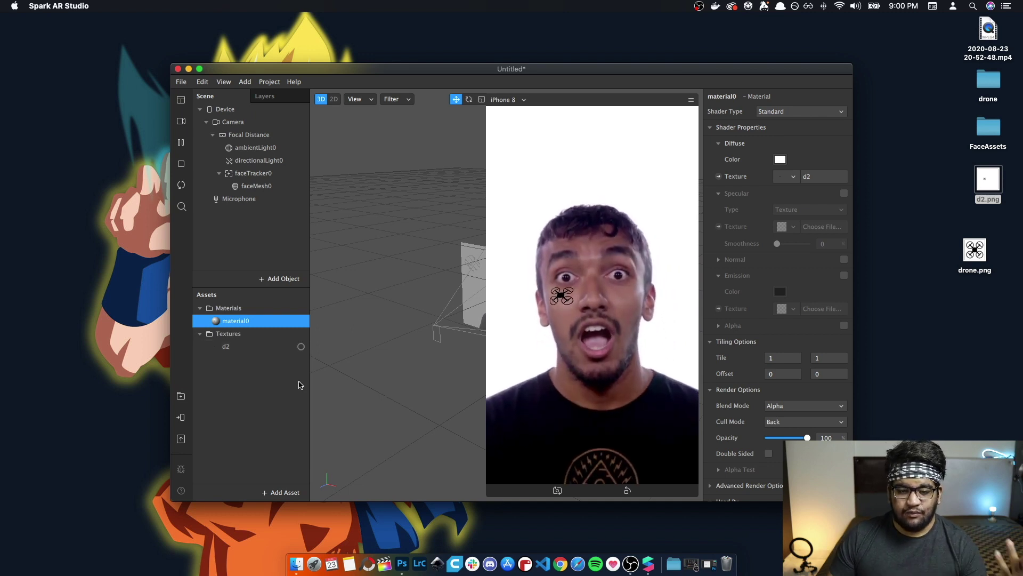
# Lower the opacity of material0 to 70%
pyautogui.press('super+Tab')
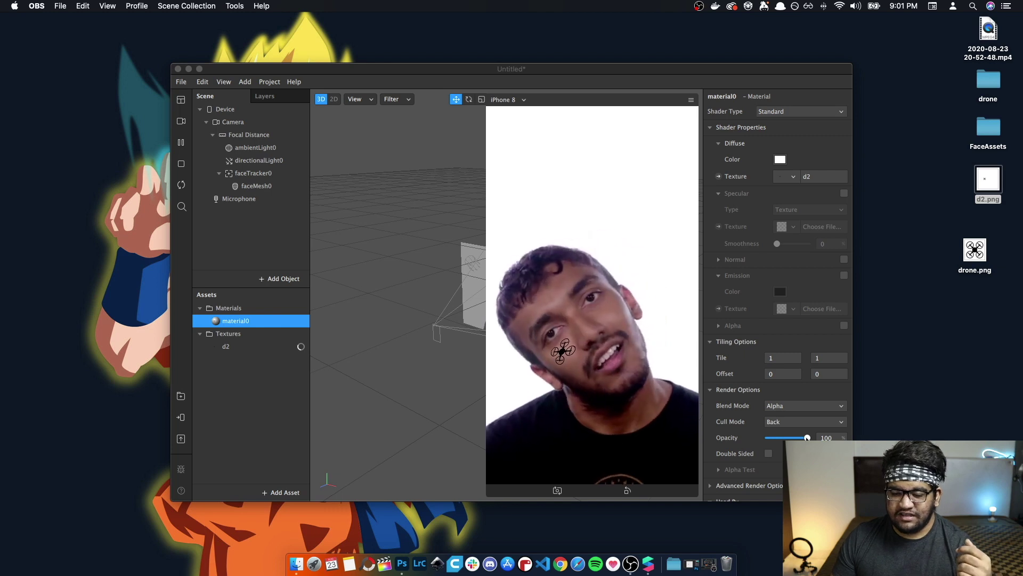
pyautogui.moveTo(807, 437); pyautogui.dragTo(795, 438)
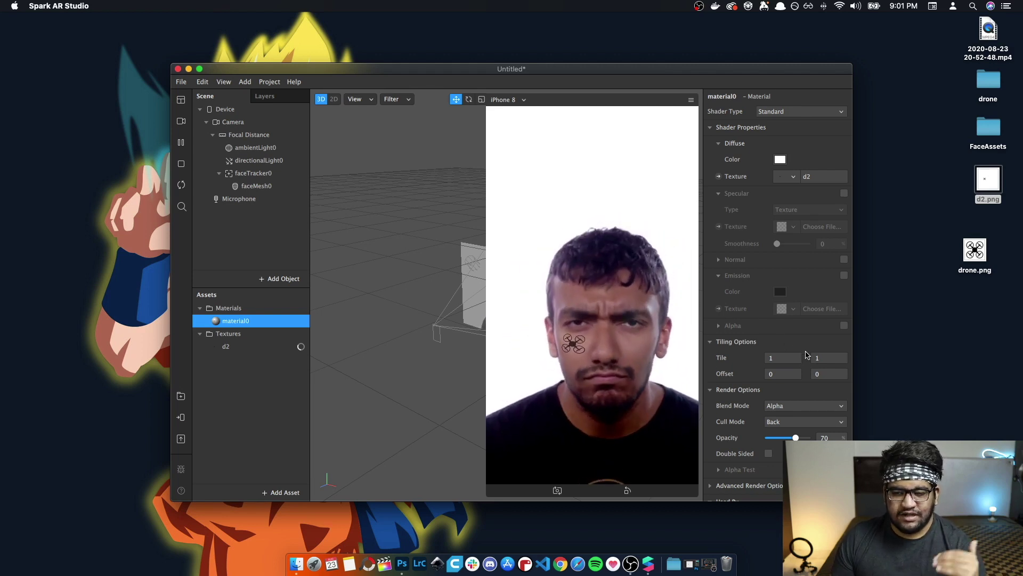
pyautogui.scroll(-2, 807, 355)
pyautogui.scroll(2, 816, 309)
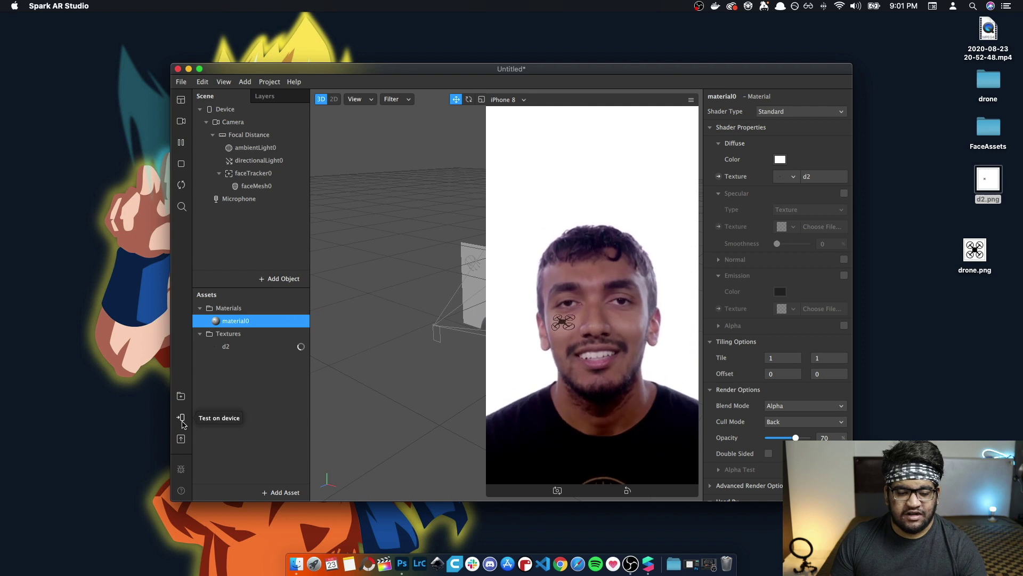
# Send the effect to the Instagram Camera for testing on a device
pyautogui.click(181, 419)
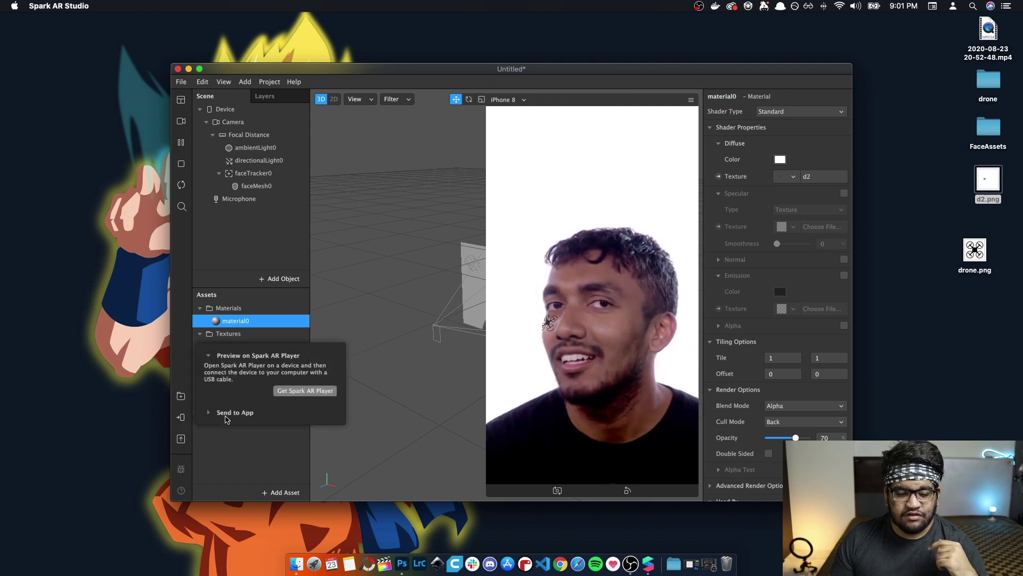
pyautogui.click(230, 413)
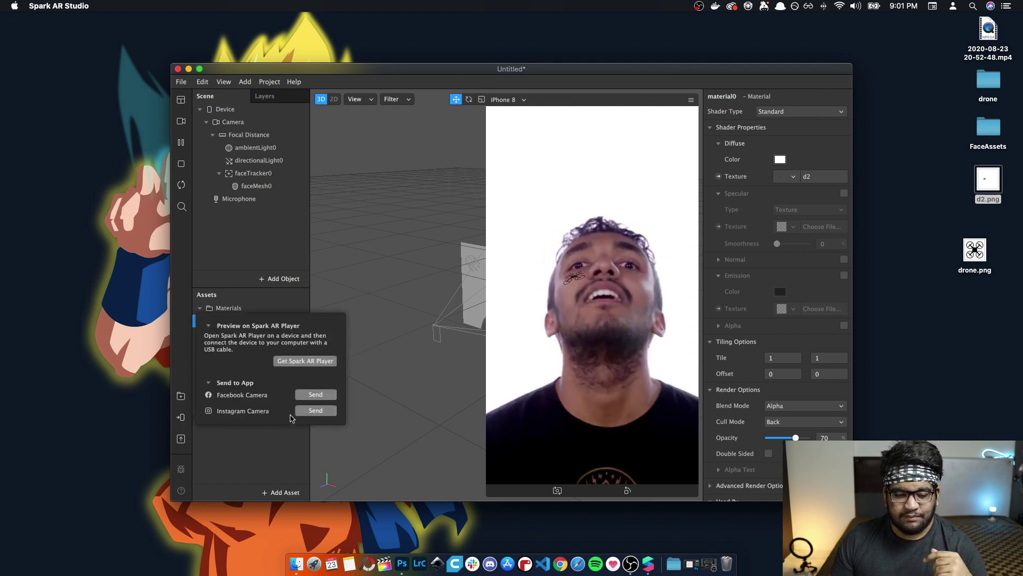
pyautogui.click(325, 412)
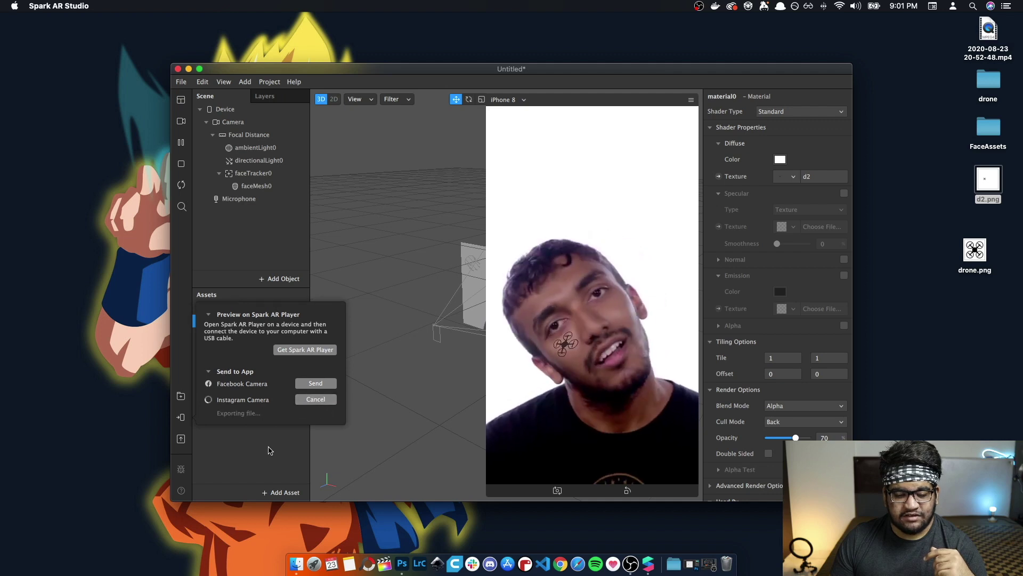
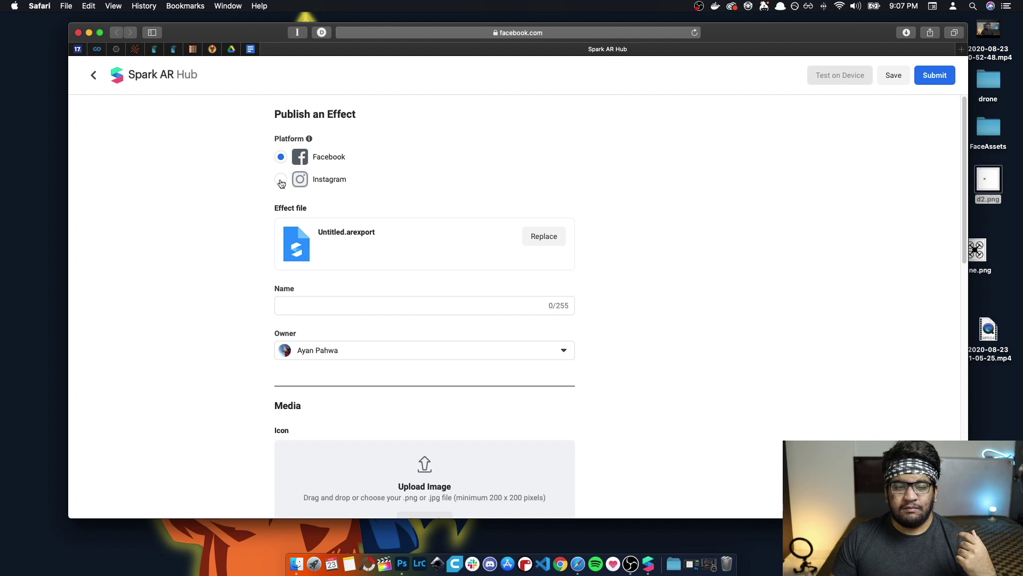
# Set the publishing platform to Instagram and name the effect "Drone Face Tattoo"
pyautogui.click(281, 180)
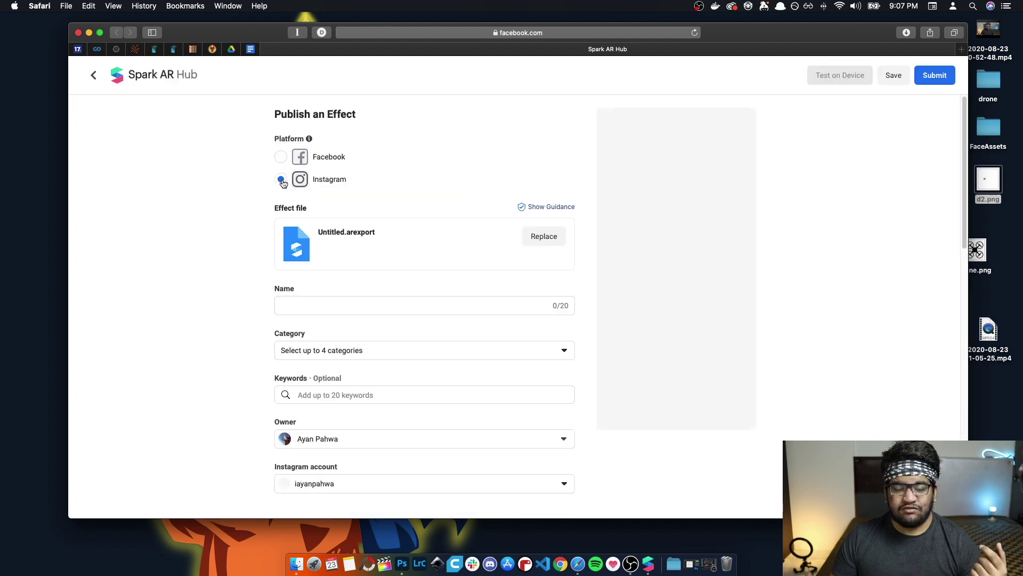
pyautogui.click(350, 305)
pyautogui.write('Deo')
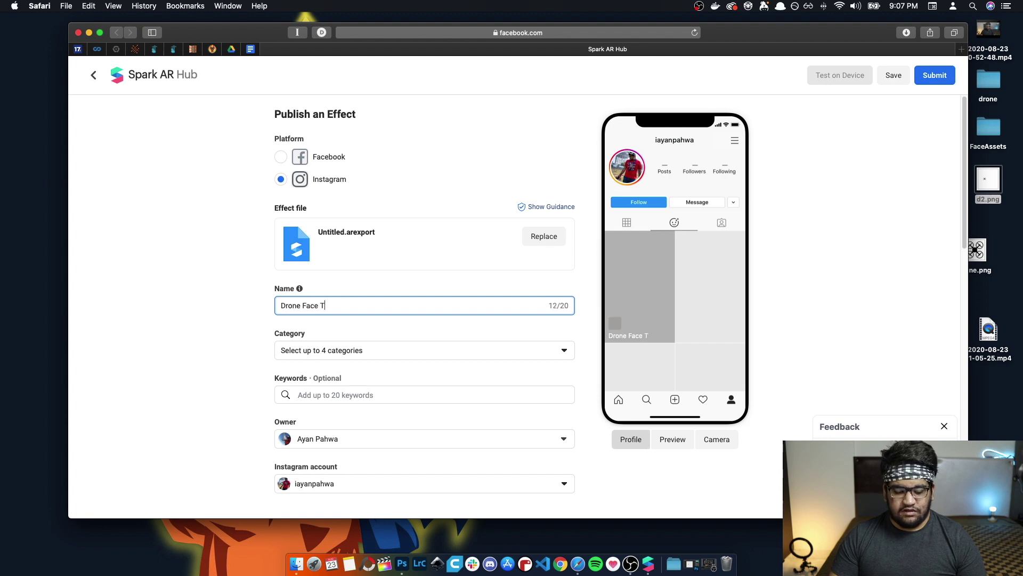
# Assign the effect to the Events, Causes and Funny categories
pyautogui.click(434, 351)
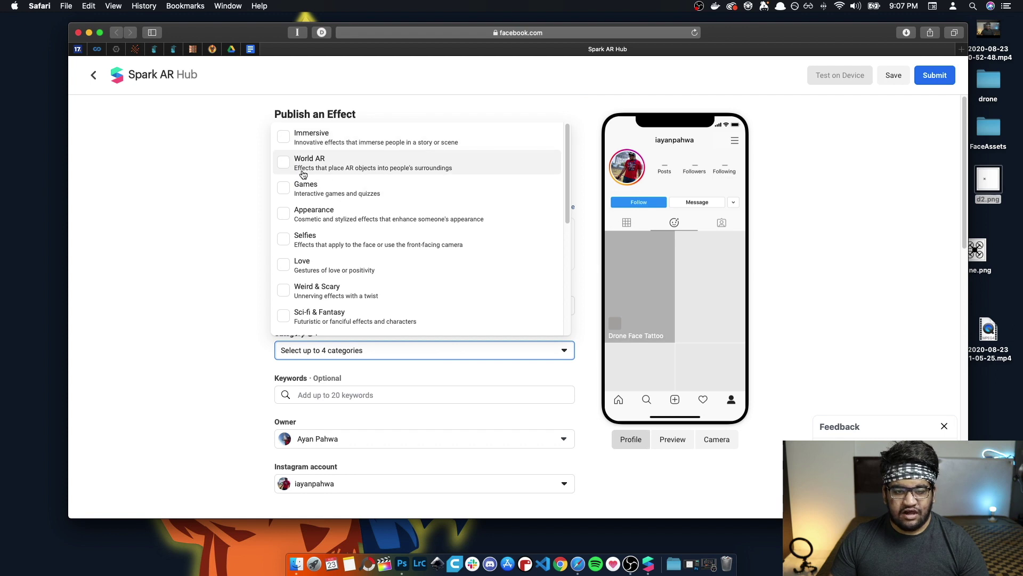
pyautogui.scroll(-5, 291, 171)
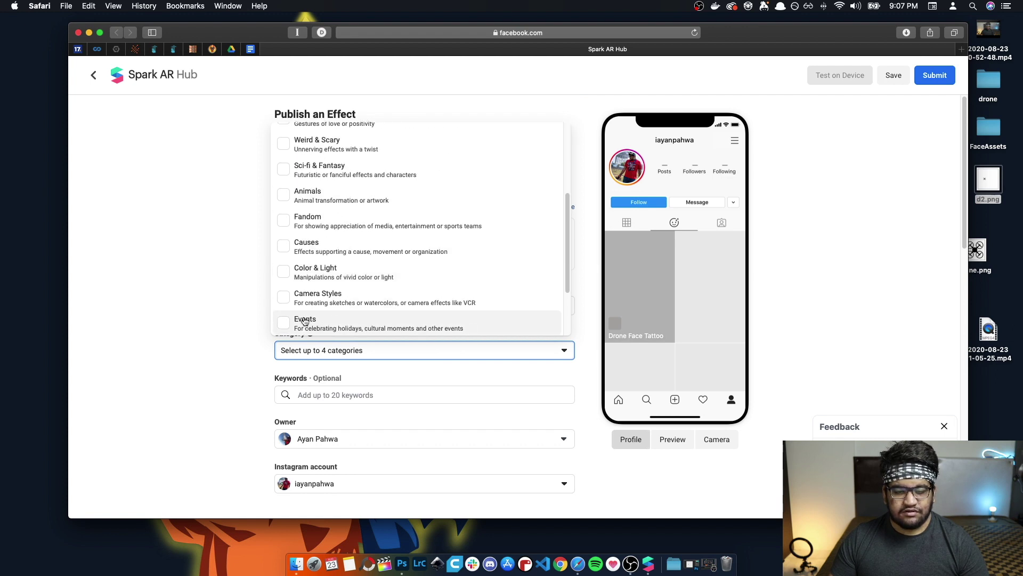
pyautogui.click(298, 323)
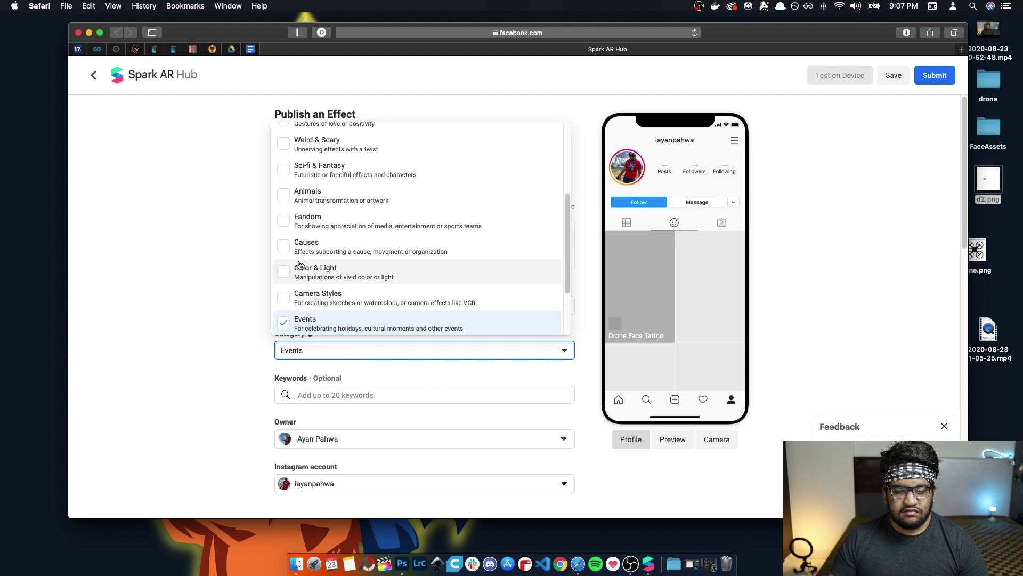
pyautogui.click(288, 250)
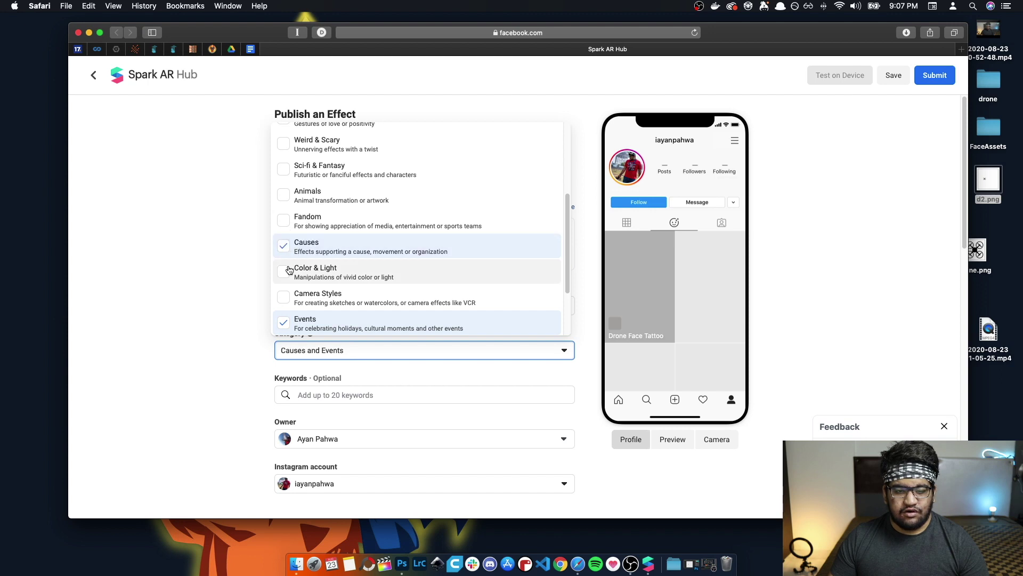
pyautogui.scroll(-3, 286, 269)
pyautogui.scroll(3, 285, 288)
pyautogui.scroll(-2, 286, 260)
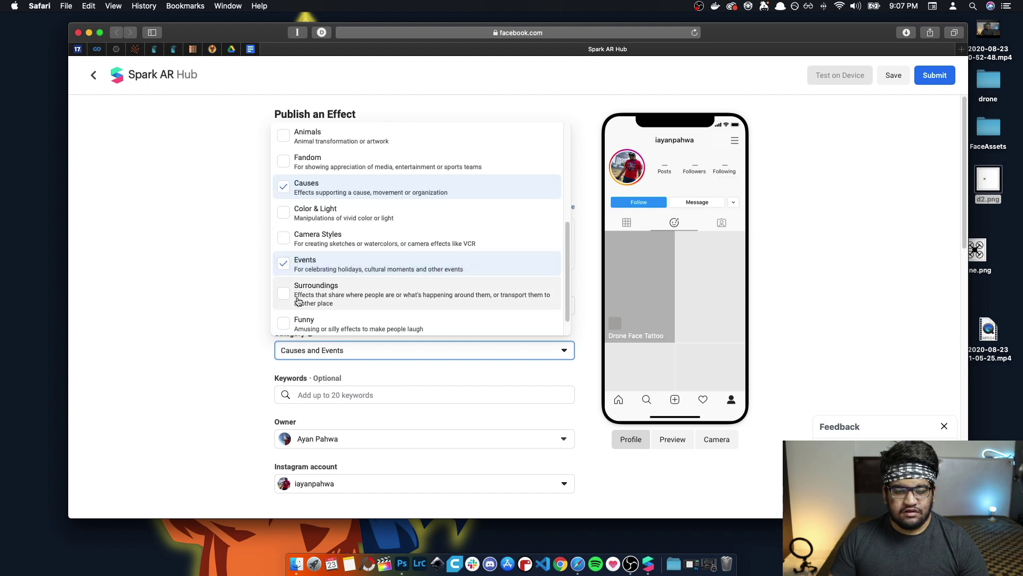
pyautogui.click(288, 322)
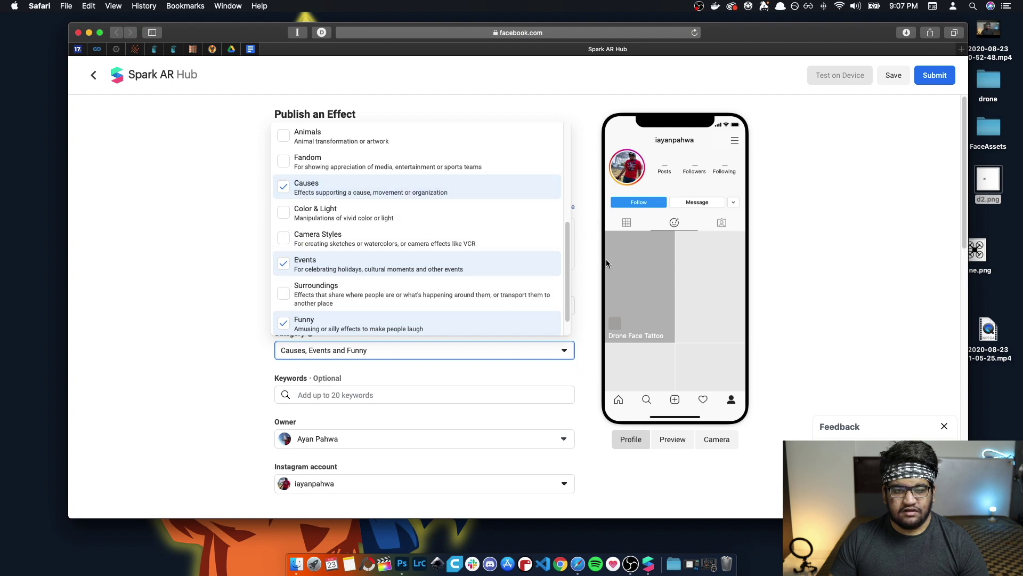
# Add Moods to the categories selected for the effect
pyautogui.moveTo(567, 283); pyautogui.dragTo(567, 297)
pyautogui.click(368, 324)
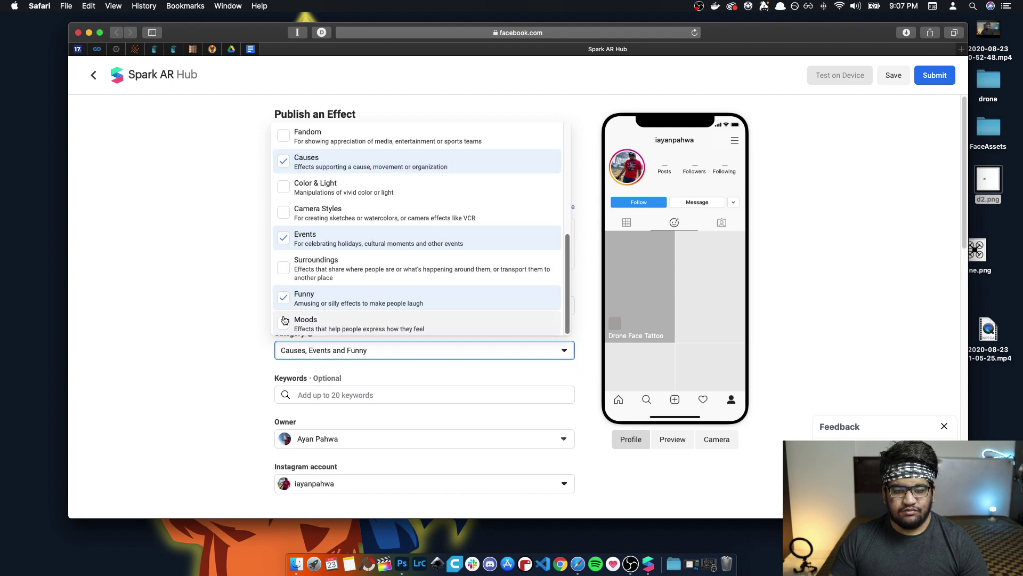
pyautogui.click(219, 295)
# Add the keywords drone, fpv and rc to the effect
pyautogui.scroll(-2, 417, 335)
pyautogui.click(363, 326)
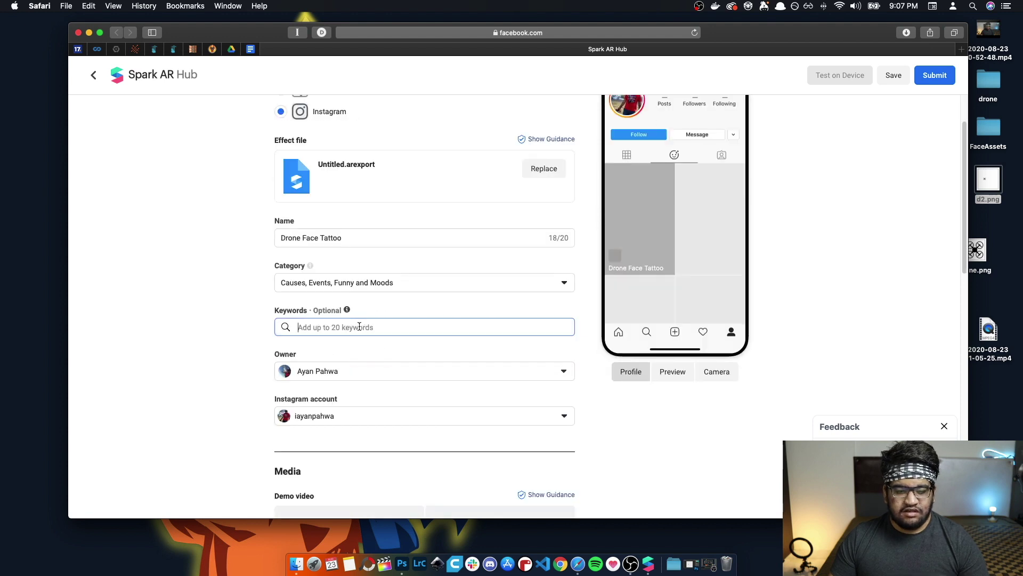
pyautogui.write('drone')
pyautogui.press('Return')
pyautogui.write('fpv')
pyautogui.press('Return')
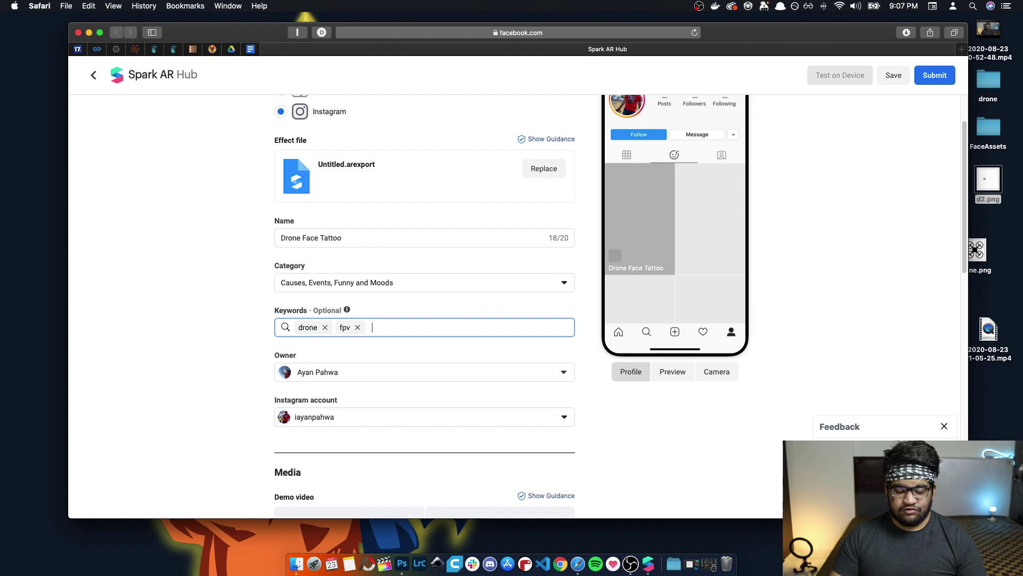
pyautogui.write('rc')
pyautogui.press('Return')
# Switch the owner to the Code N Solder page and back to the personal account with its linked Instagram account
pyautogui.scroll(-2, 377, 345)
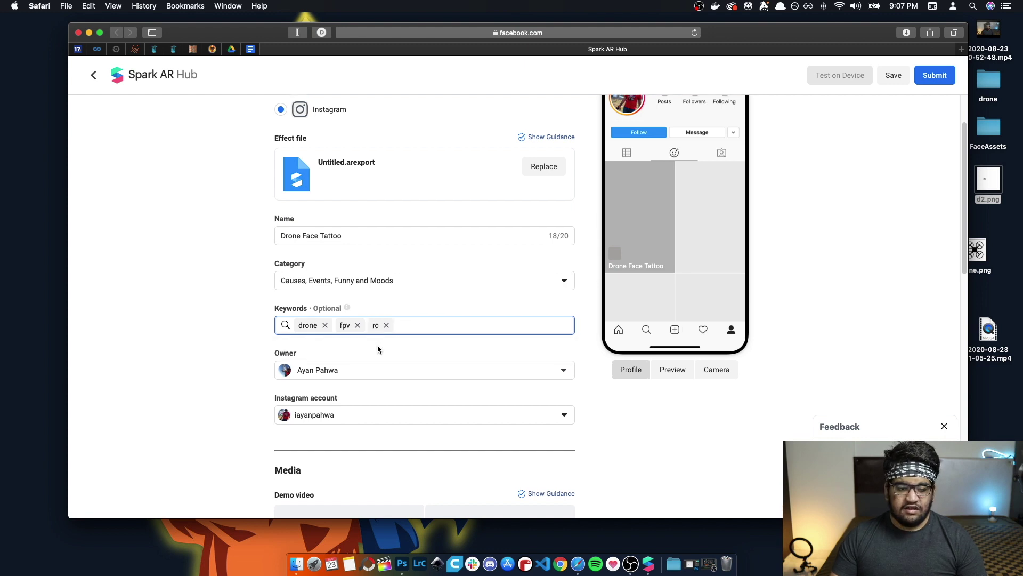
pyautogui.click(341, 307)
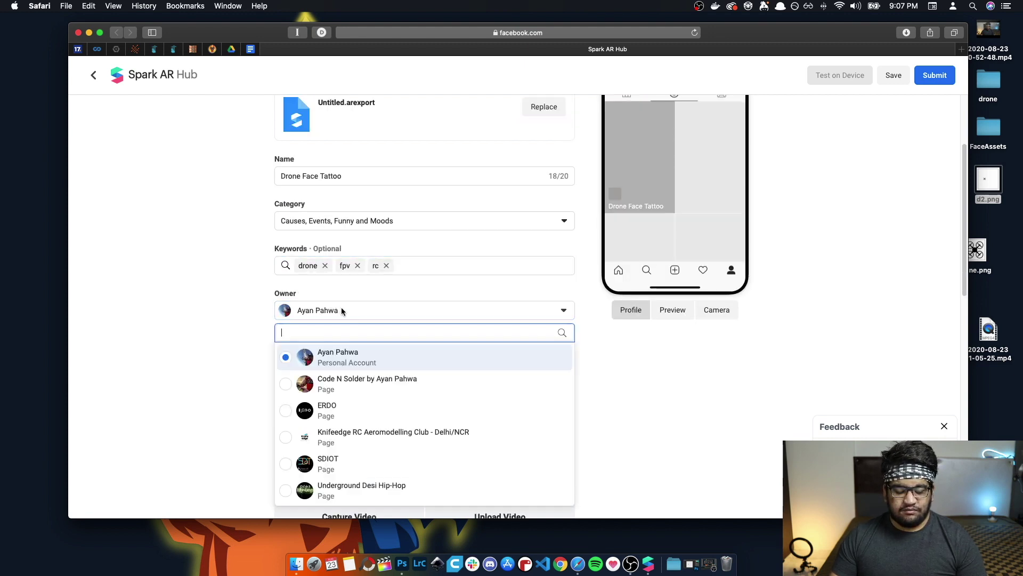
pyautogui.click(339, 384)
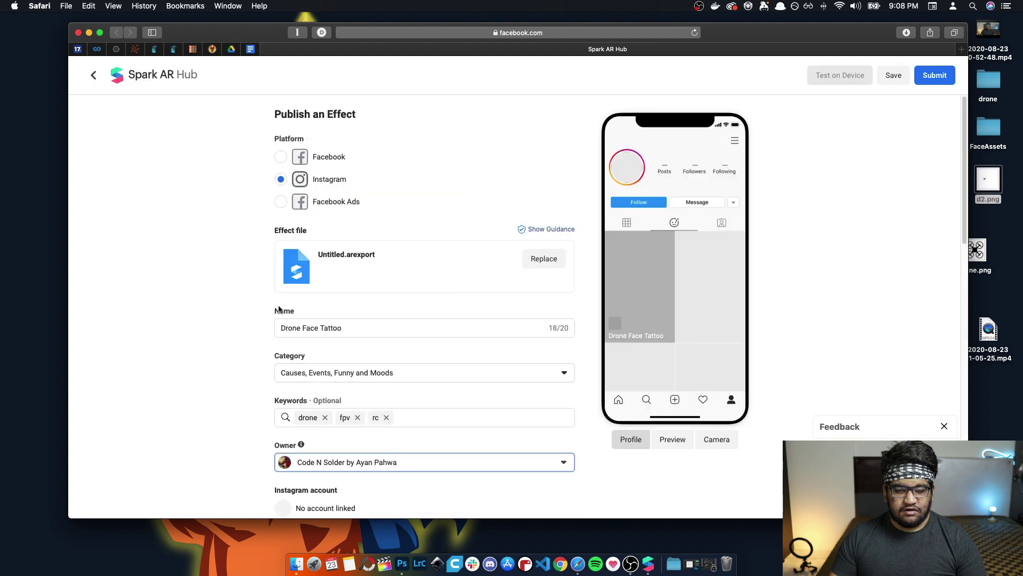
pyautogui.scroll(-5, 411, 353)
pyautogui.click(388, 250)
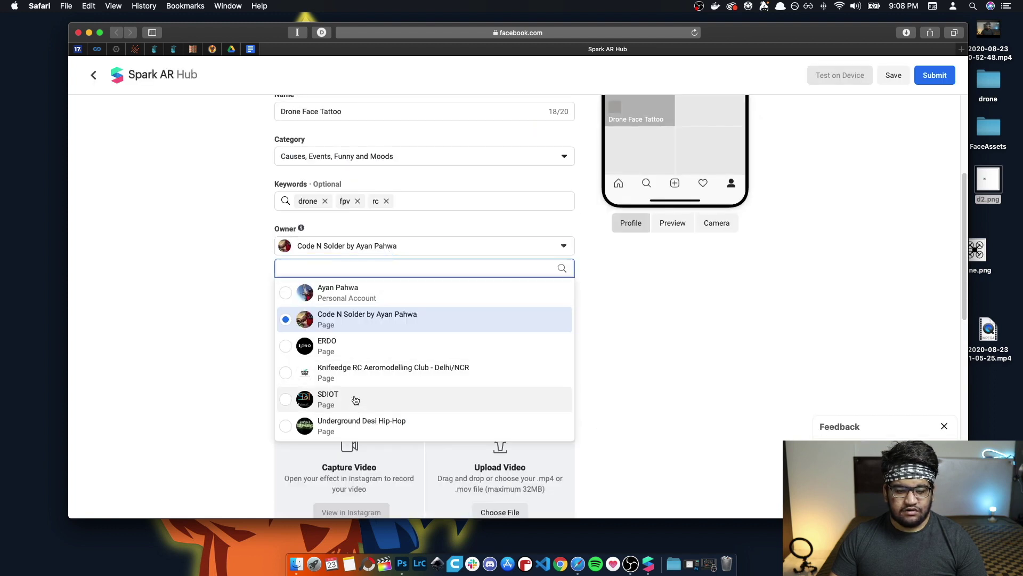
pyautogui.click(359, 296)
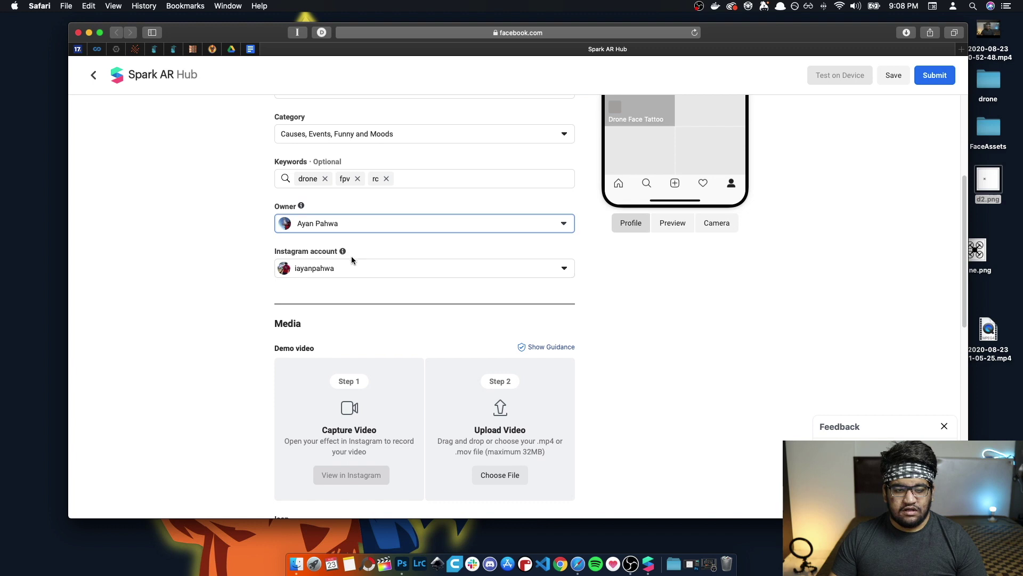
pyautogui.click(342, 270)
pyautogui.click(352, 299)
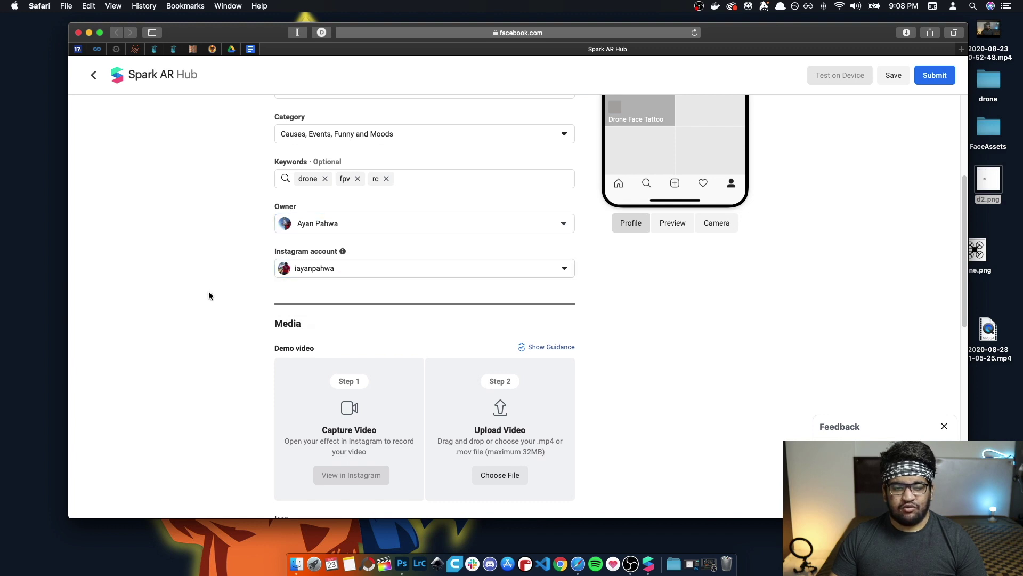
# Switch to Spark AR Studio and capture a screenshot of the whole iPhone 8 preview, for use as the effect's icon
pyautogui.scroll(-5, 516, 290)
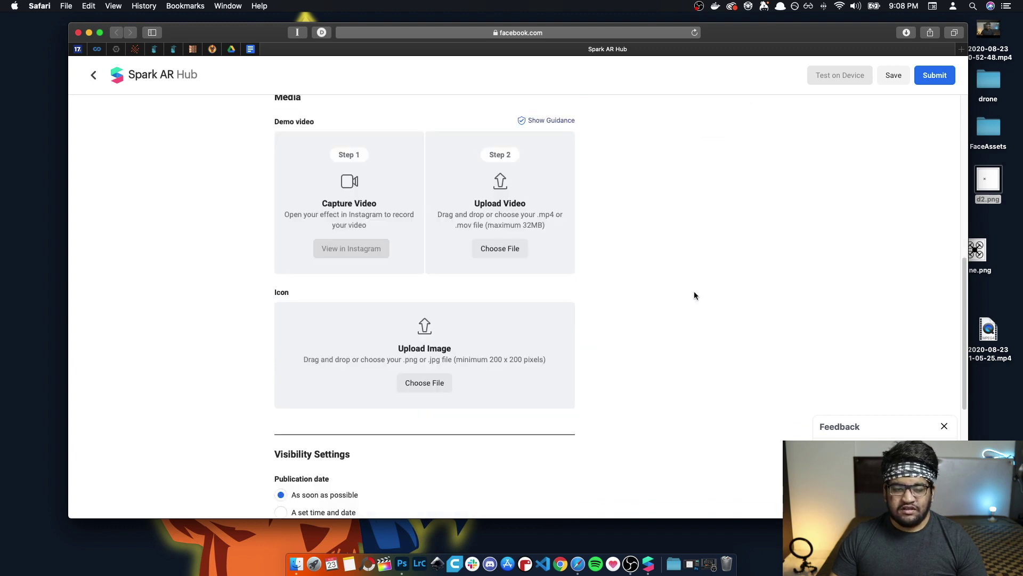
pyautogui.scroll(-3, 968, 307)
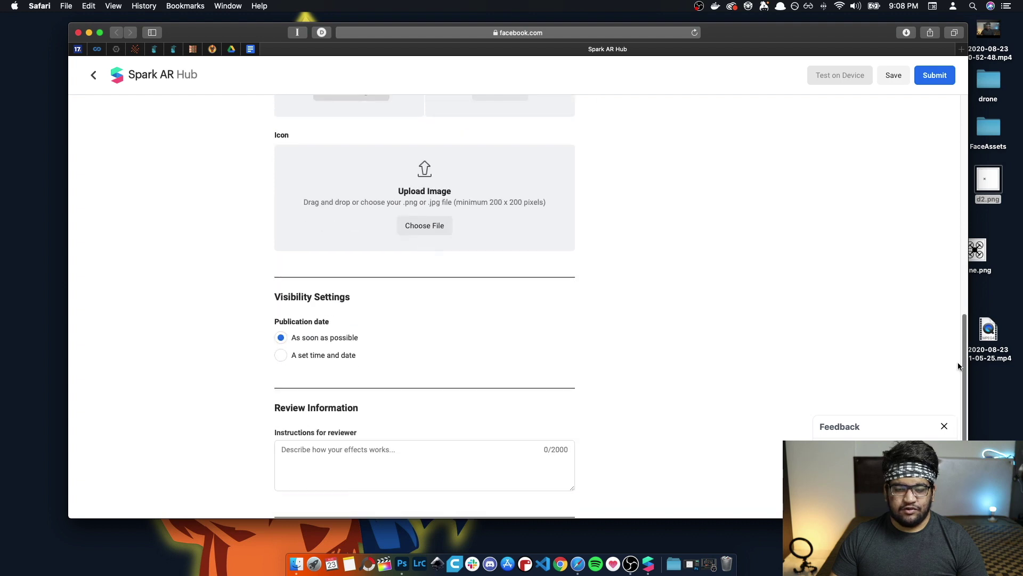
pyautogui.scroll(2, 967, 317)
pyautogui.press('super+Tab')
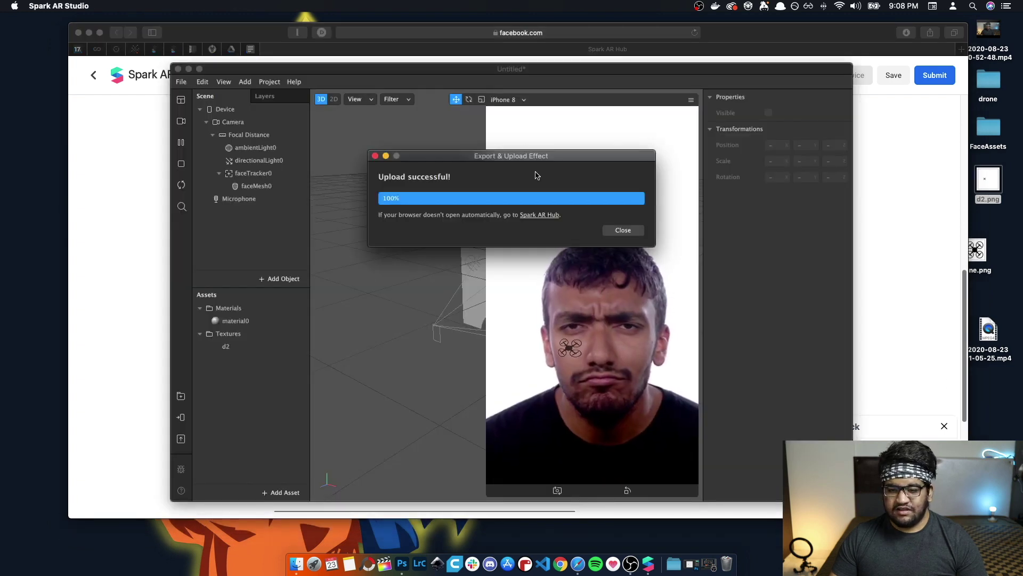
pyautogui.moveTo(472, 156); pyautogui.dragTo(229, 113)
pyautogui.press('super+shift+4')
pyautogui.moveTo(487, 105); pyautogui.dragTo(693, 489)
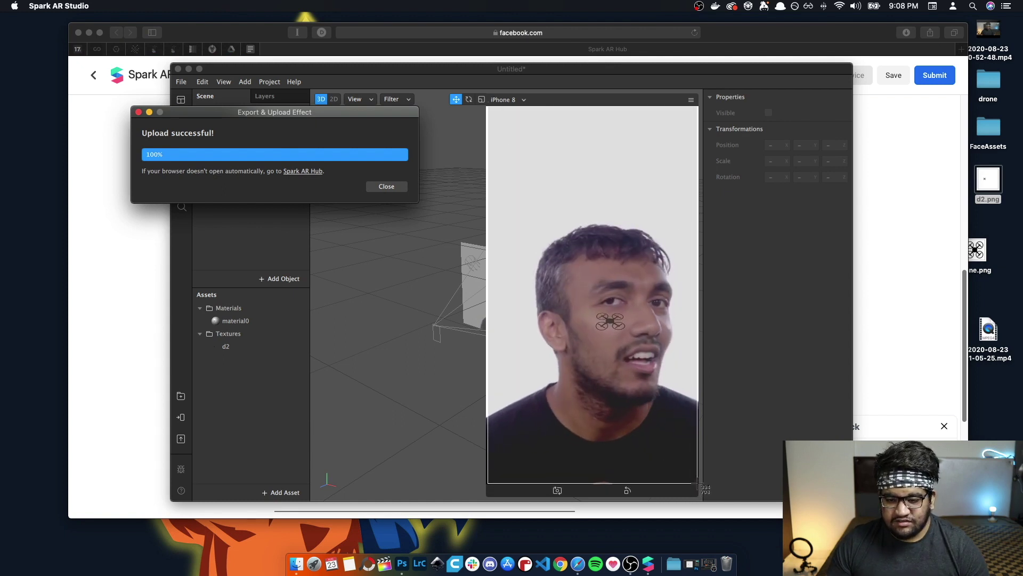
# Back in Spark AR Hub, upload the preview screenshot as the effect's icon and crop it to the face
pyautogui.click(177, 30)
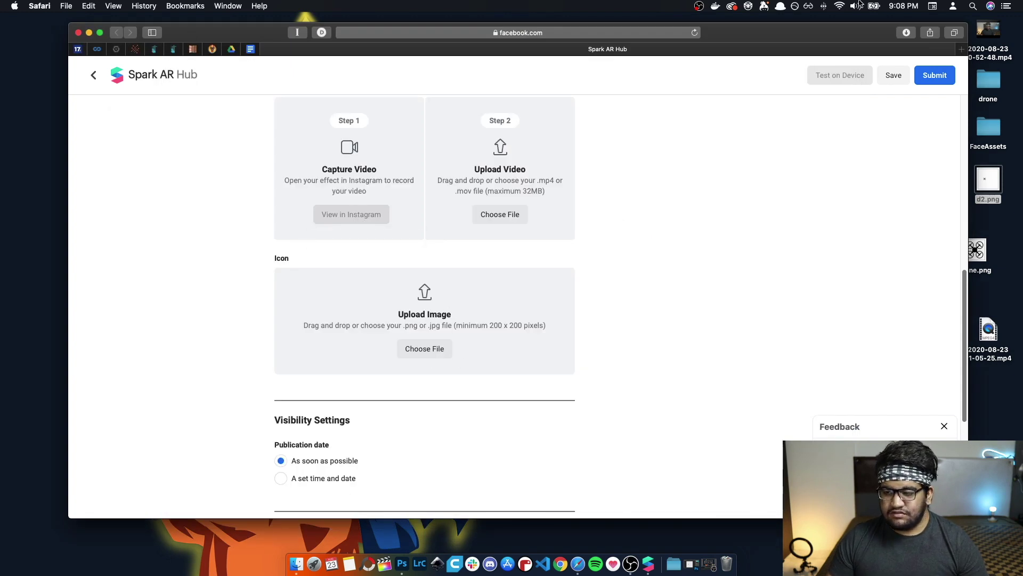
pyautogui.moveTo(854, 37); pyautogui.dragTo(810, 27)
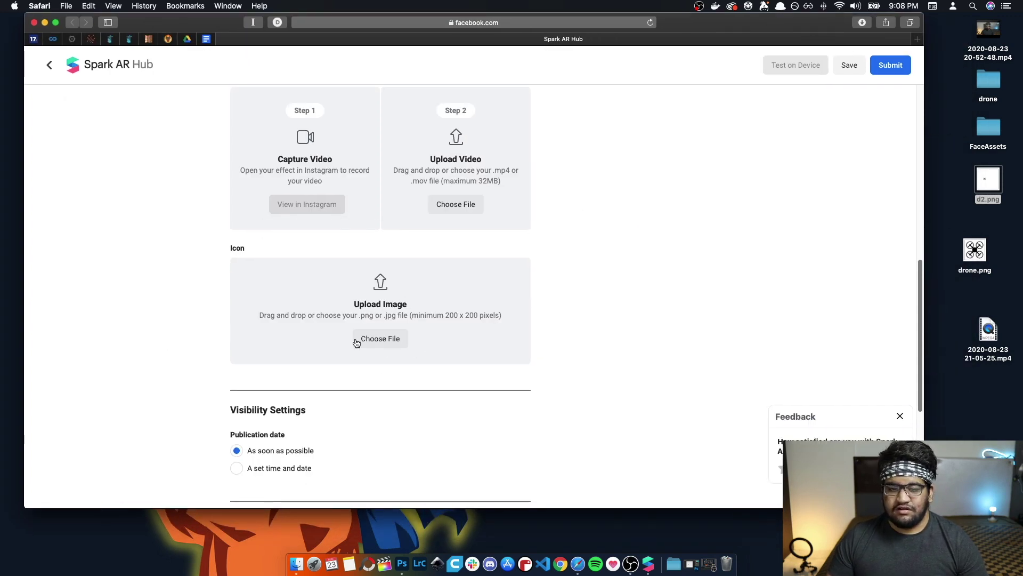
pyautogui.moveTo(989, 379); pyautogui.dragTo(423, 322)
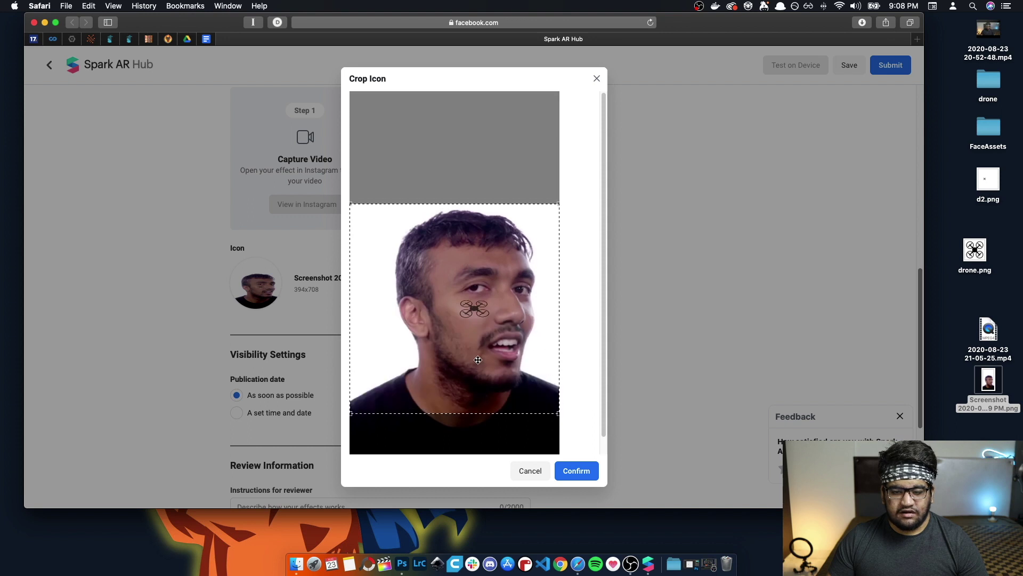
pyautogui.moveTo(478, 360); pyautogui.dragTo(478, 367)
pyautogui.click(566, 472)
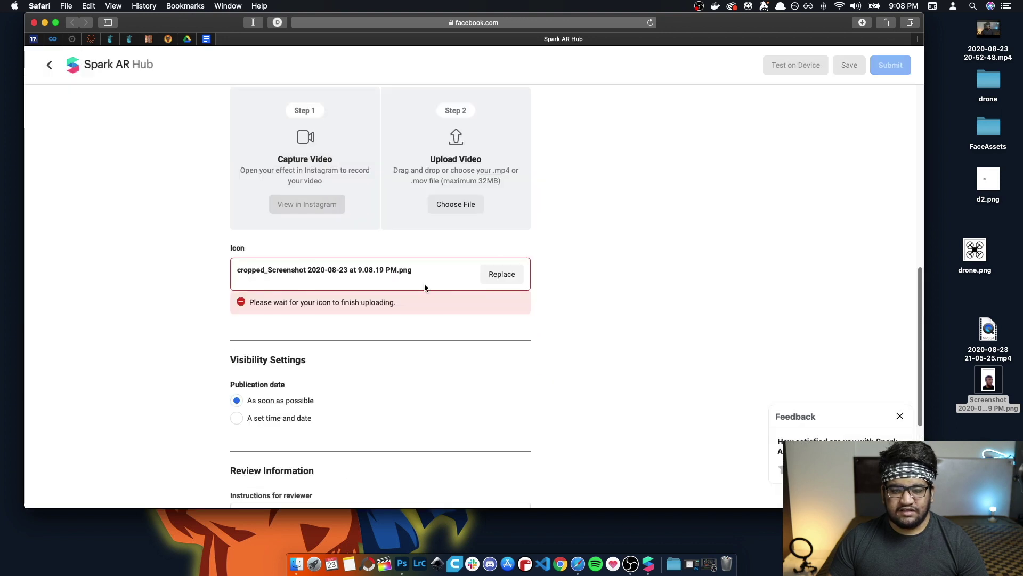
# Enter the reviewer instructions "Use front camera to have a AR drone tattoo"
pyautogui.scroll(2, 640, 251)
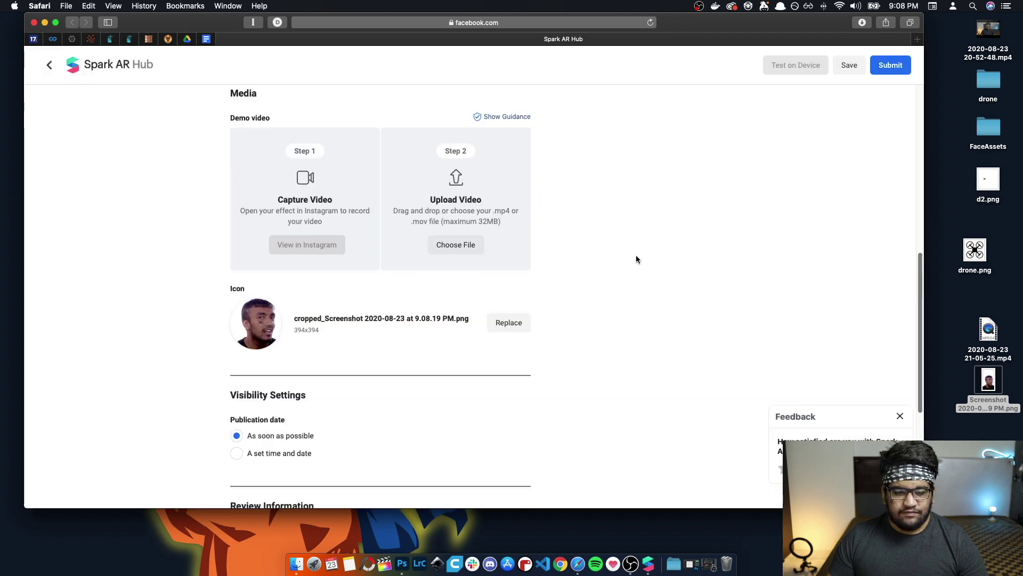
pyautogui.scroll(1, 520, 293)
pyautogui.scroll(-5, 920, 283)
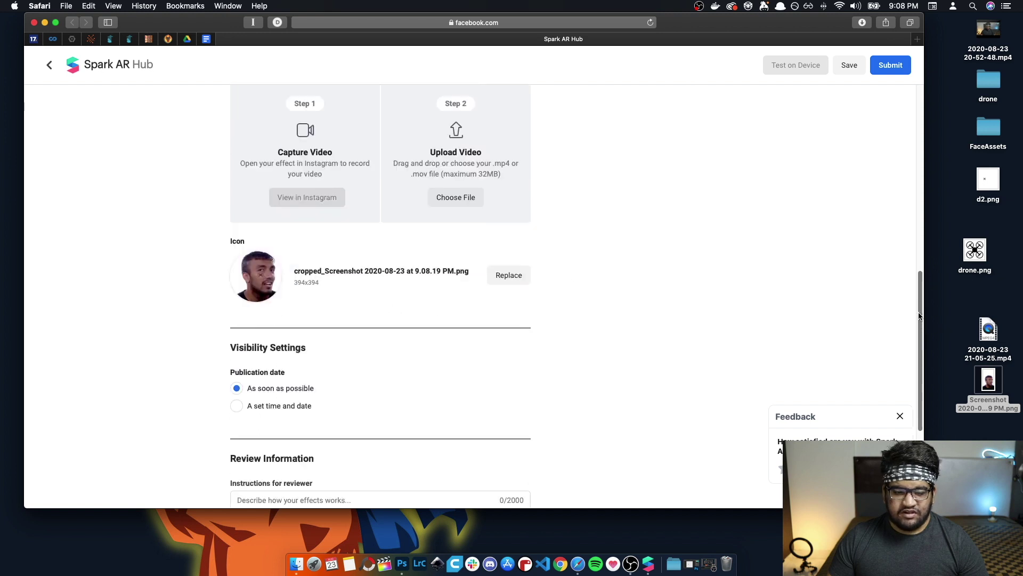
pyautogui.click(379, 303)
pyautogui.write('Use')
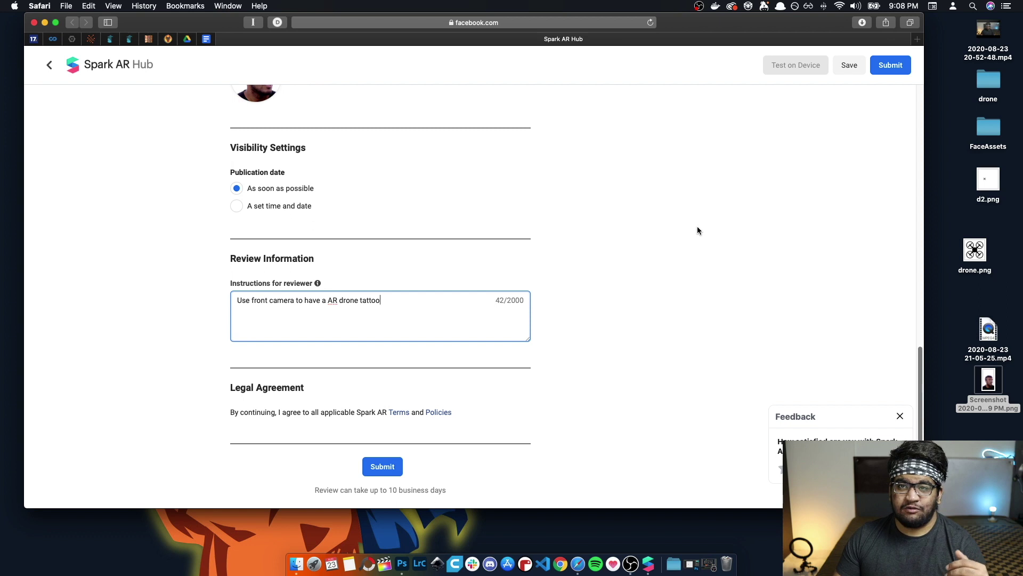
# Look over the completed publishing form and try to submit the effect without a demo video
pyautogui.moveTo(920, 365); pyautogui.dragTo(925, 74)
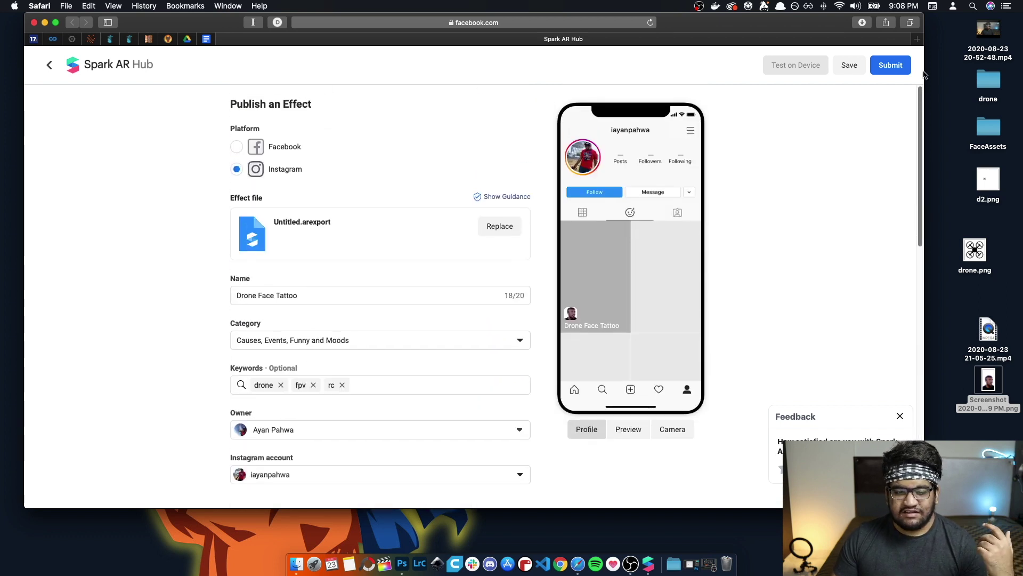
pyautogui.scroll(-15, 566, 414)
pyautogui.click(381, 466)
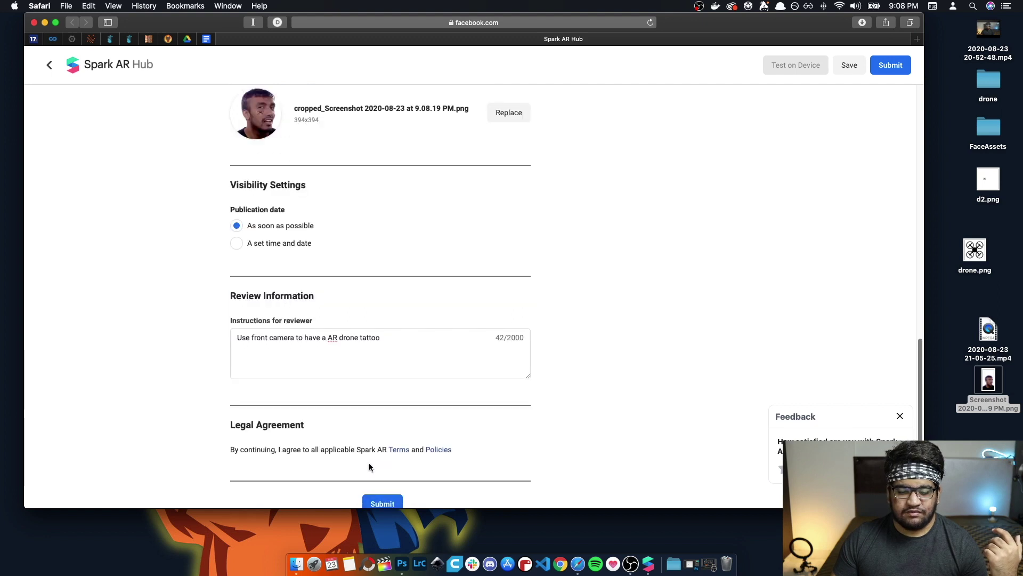
pyautogui.scroll(-2, 522, 362)
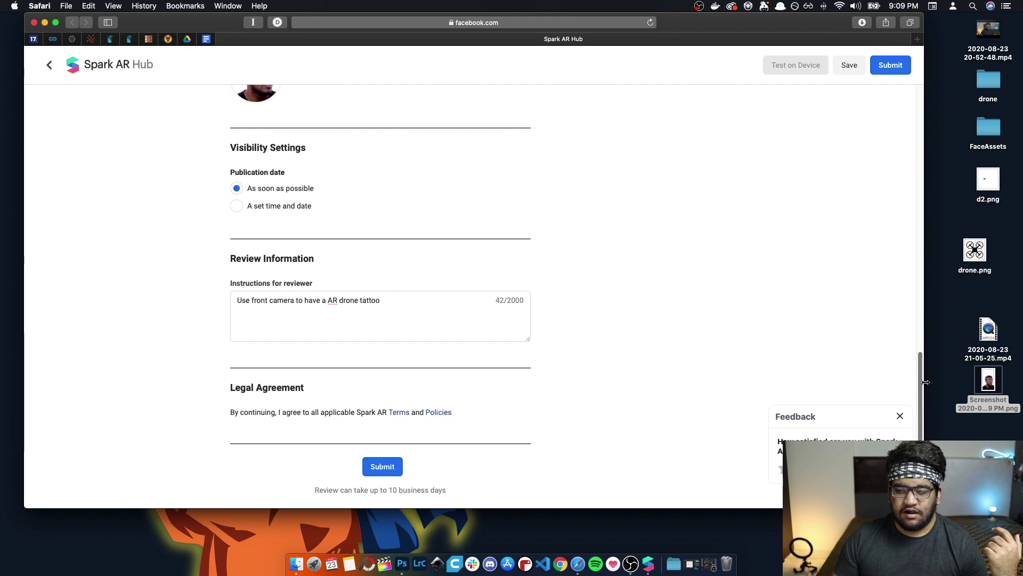
pyautogui.click(921, 271)
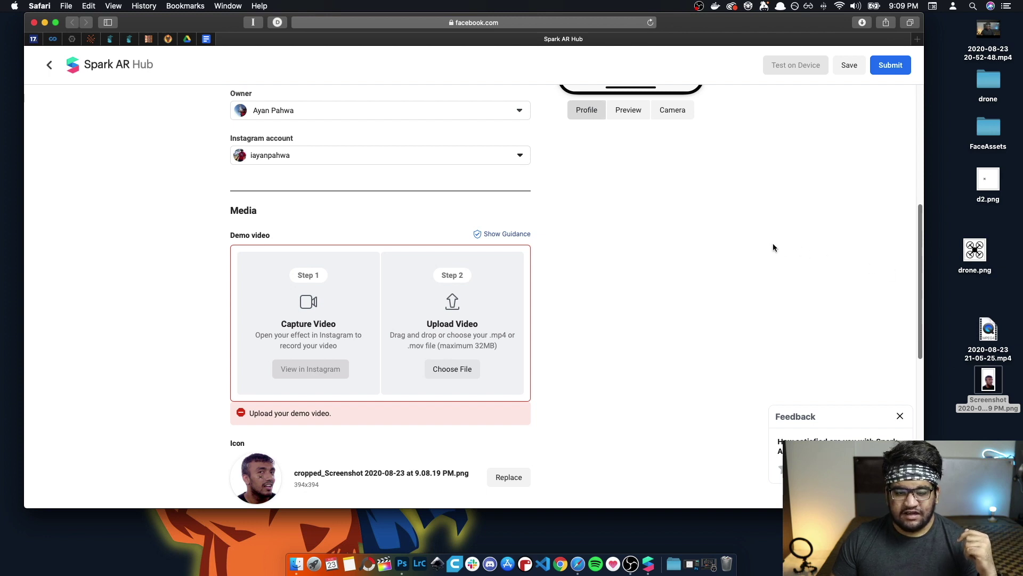
# Bring Spark AR Studio to the front, open QuickTime Player and start a new screen recording
pyautogui.press('super+Tab')
pyautogui.press('super+space')
pyautogui.write('qui')
pyautogui.press('Return')
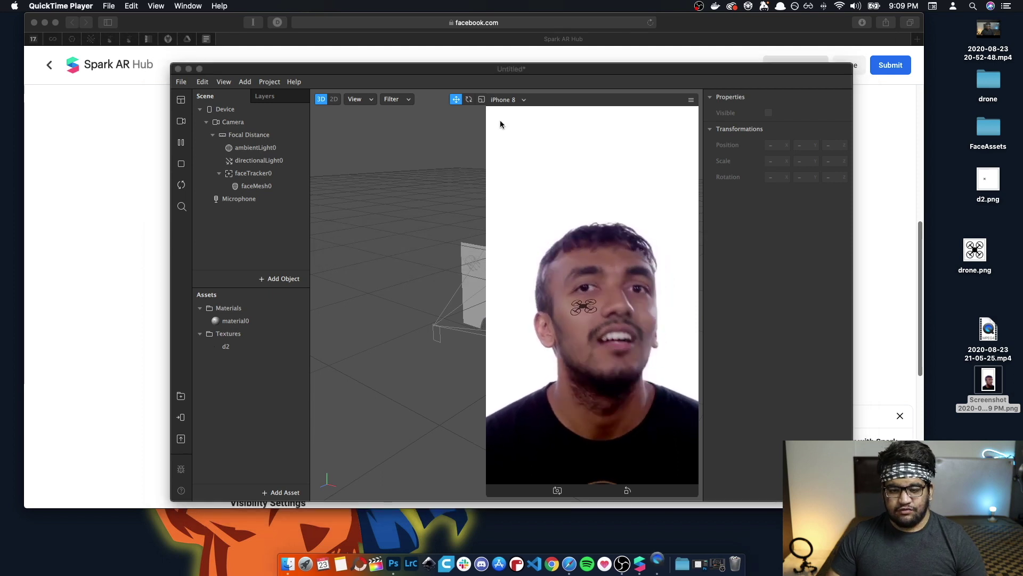
pyautogui.click(110, 6)
pyautogui.click(139, 42)
# Fit the recording area to the iPhone 8 preview, record a demo clip of about 10 seconds and close its playback
pyautogui.moveTo(766, 264); pyautogui.dragTo(699, 263)
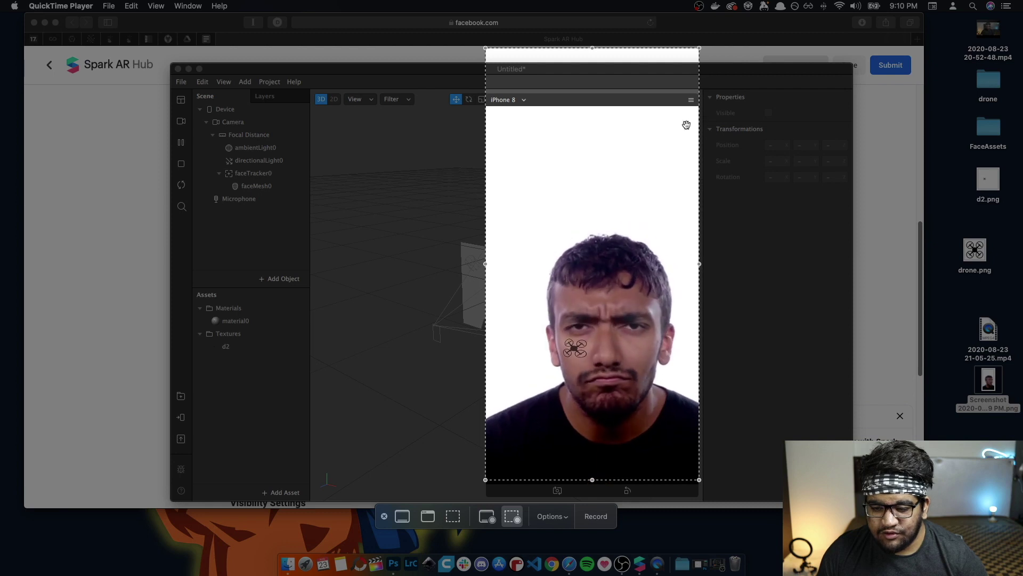
pyautogui.moveTo(592, 48); pyautogui.dragTo(593, 104)
pyautogui.moveTo(592, 479); pyautogui.dragTo(592, 482)
pyautogui.click(595, 525)
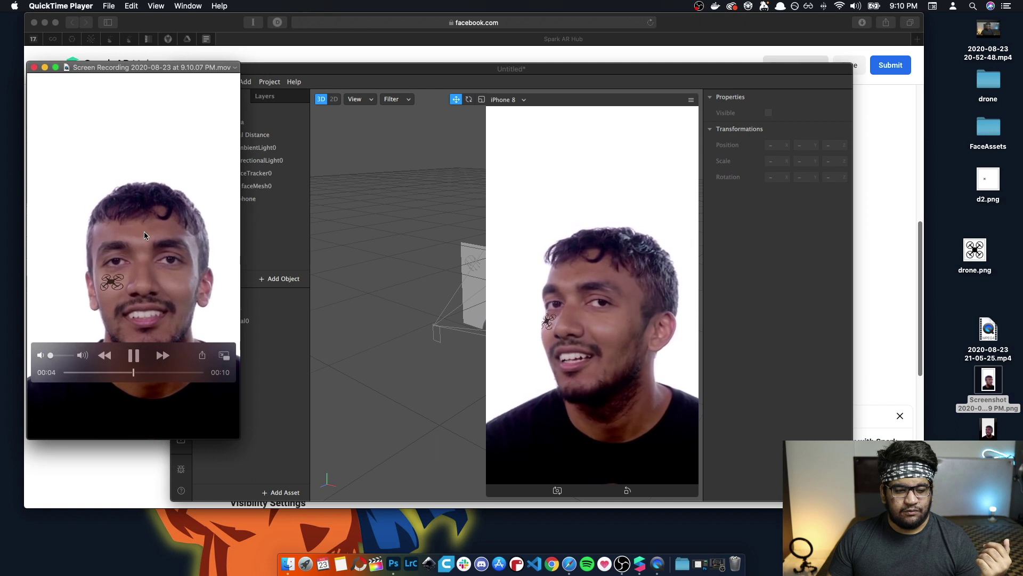
pyautogui.click(34, 68)
# Upload the new screen recording as the demo video in Spark AR Hub and choose its fifth frame as the thumbnail
pyautogui.click(117, 140)
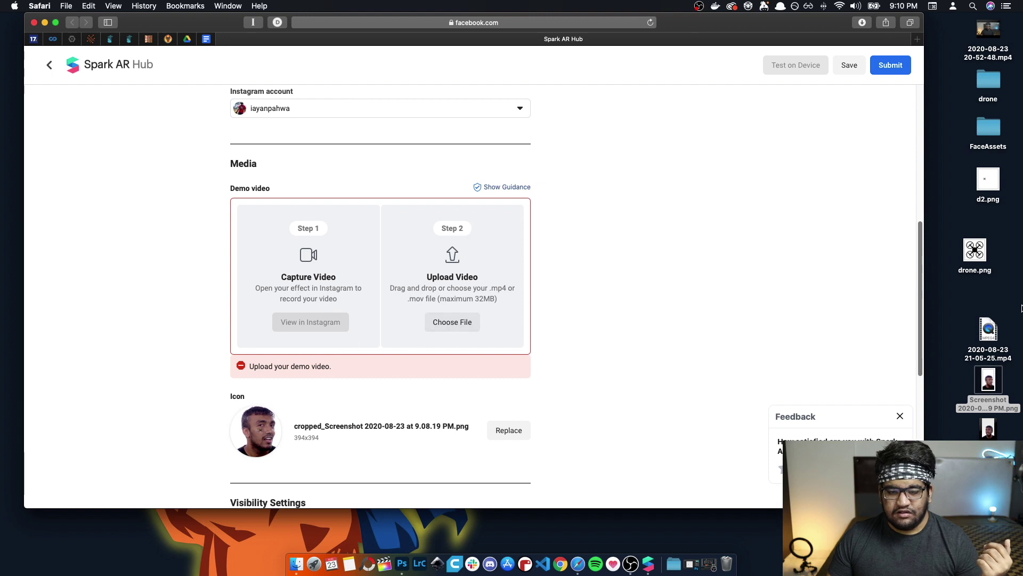
pyautogui.moveTo(989, 429); pyautogui.dragTo(453, 269)
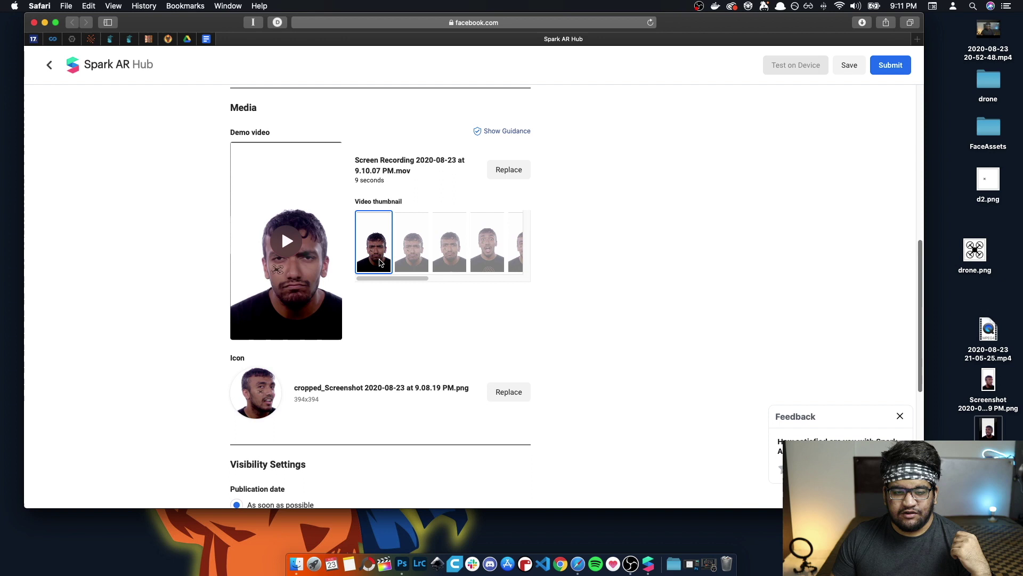
pyautogui.moveTo(410, 278); pyautogui.dragTo(441, 281)
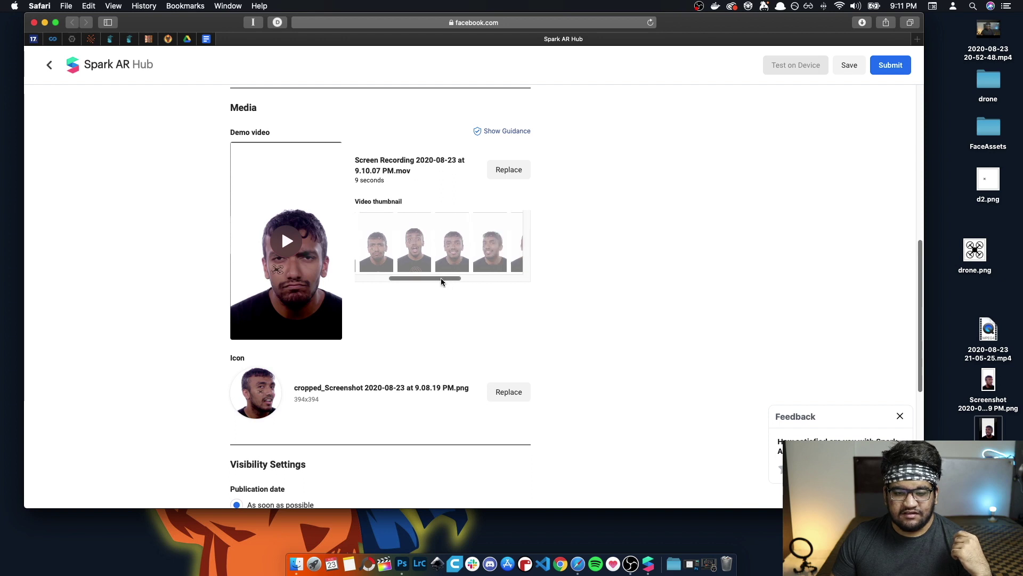
pyautogui.click(423, 257)
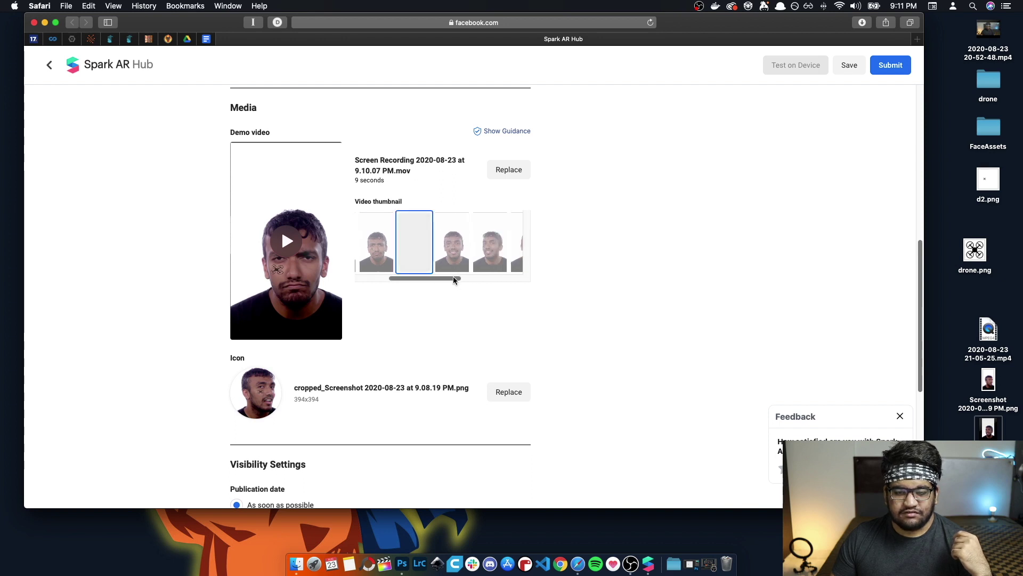
pyautogui.click(452, 243)
# Submit the completed Drone Face Tattoo effect for review
pyautogui.scroll(-1, 784, 287)
pyautogui.scroll(-6, 811, 288)
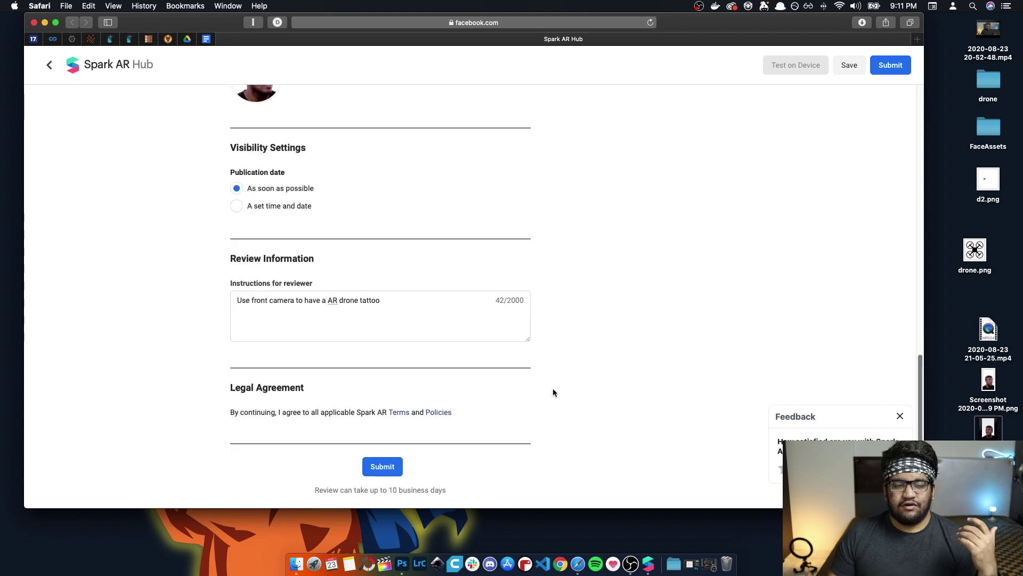
pyautogui.click(383, 466)
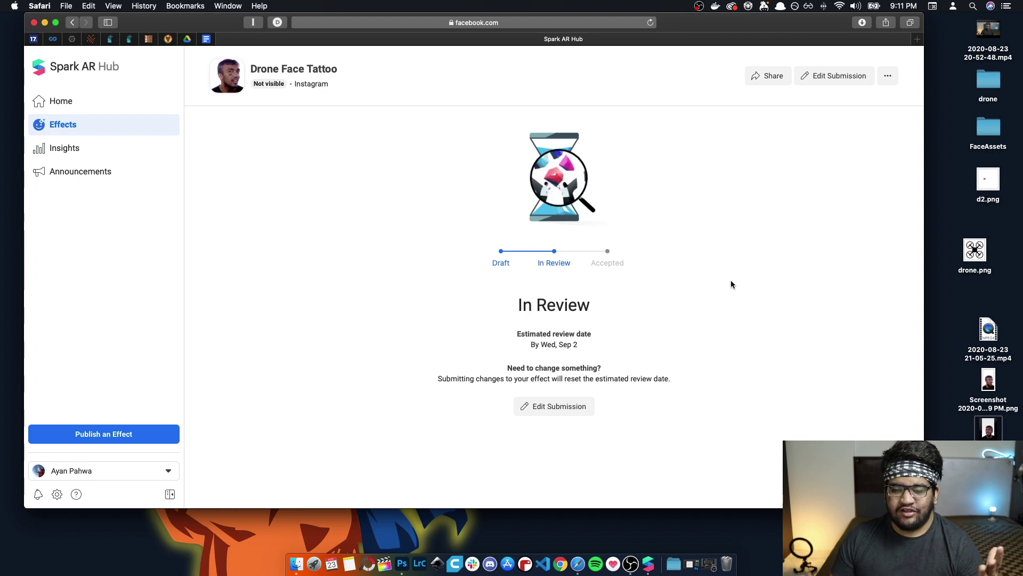
# Switch back to the drone tattoo project in Spark AR Studio
pyautogui.click(913, 41)
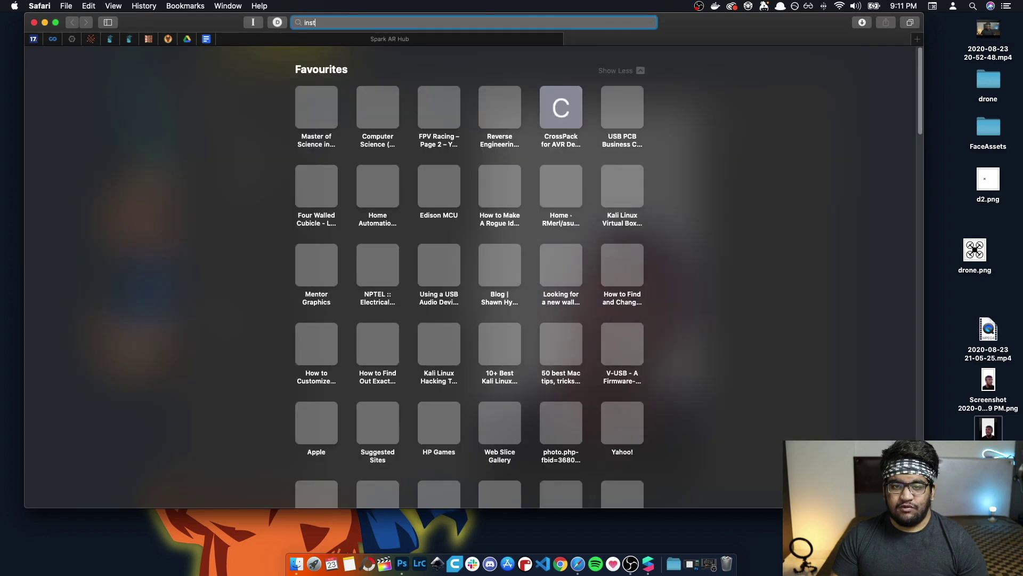
pyautogui.press('super+w')
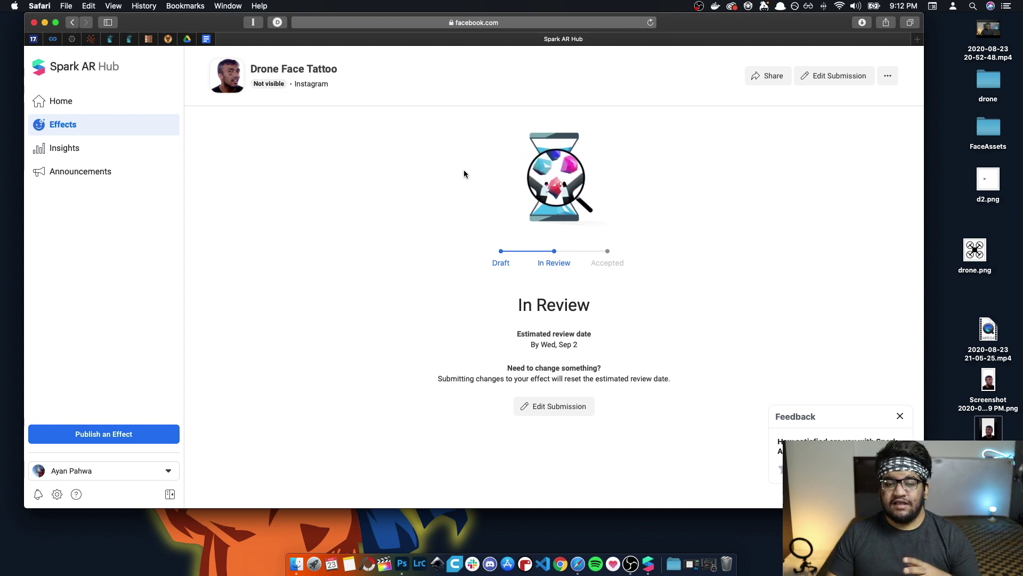
pyautogui.click(649, 563)
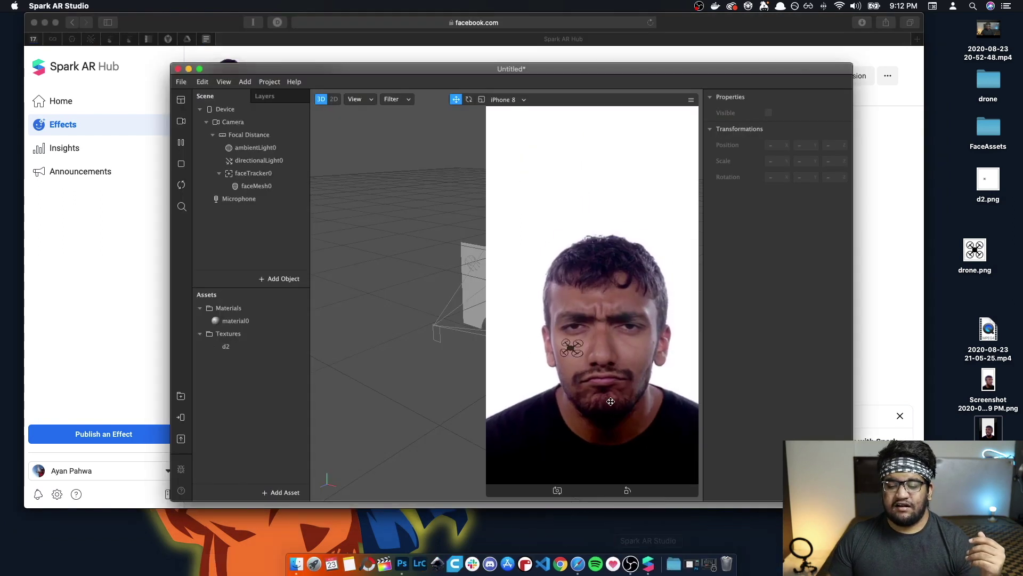